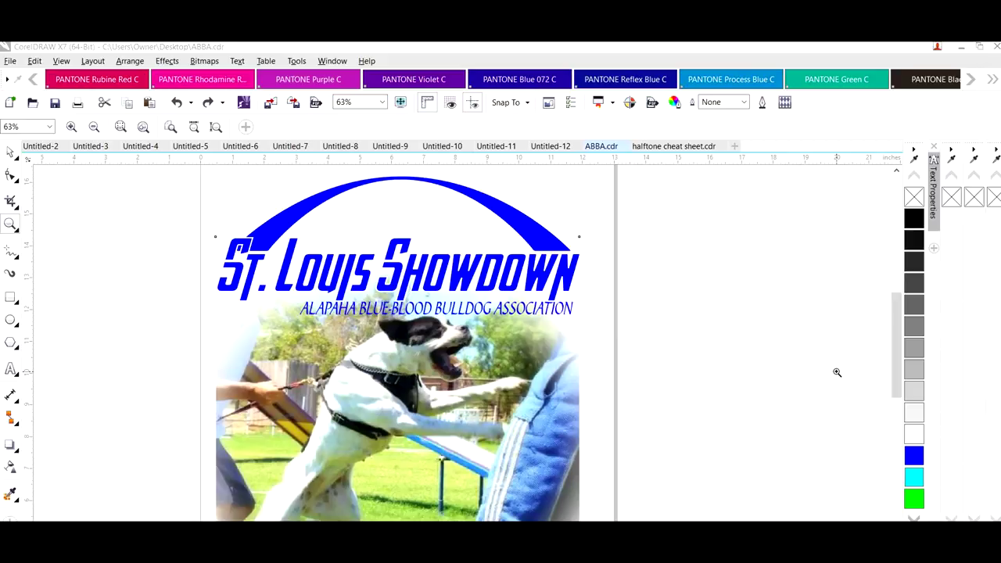
Convert the dog photo to a 600 dpi Grayscale (8-bit) bitmap
key(F3)
key(space)
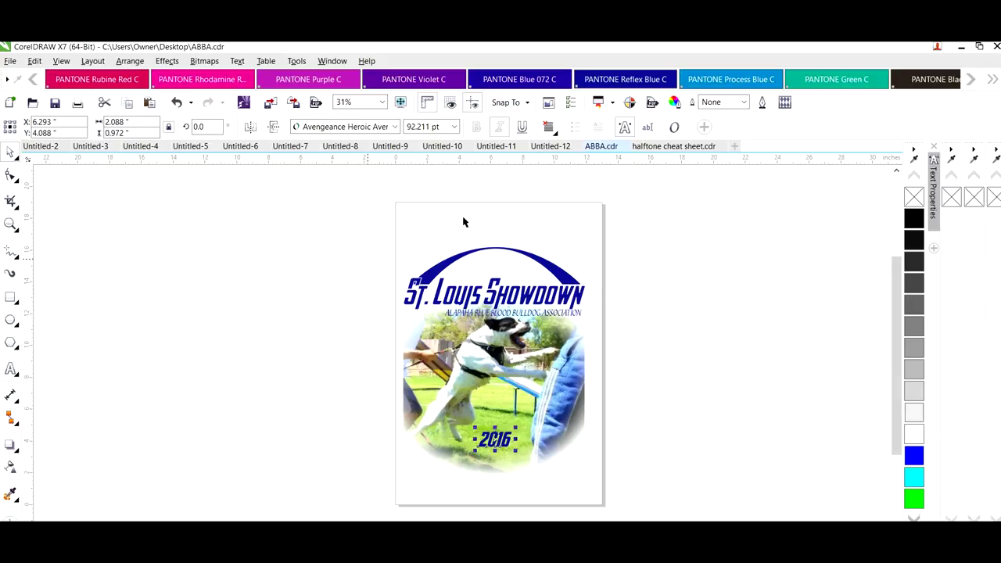
click(487, 354)
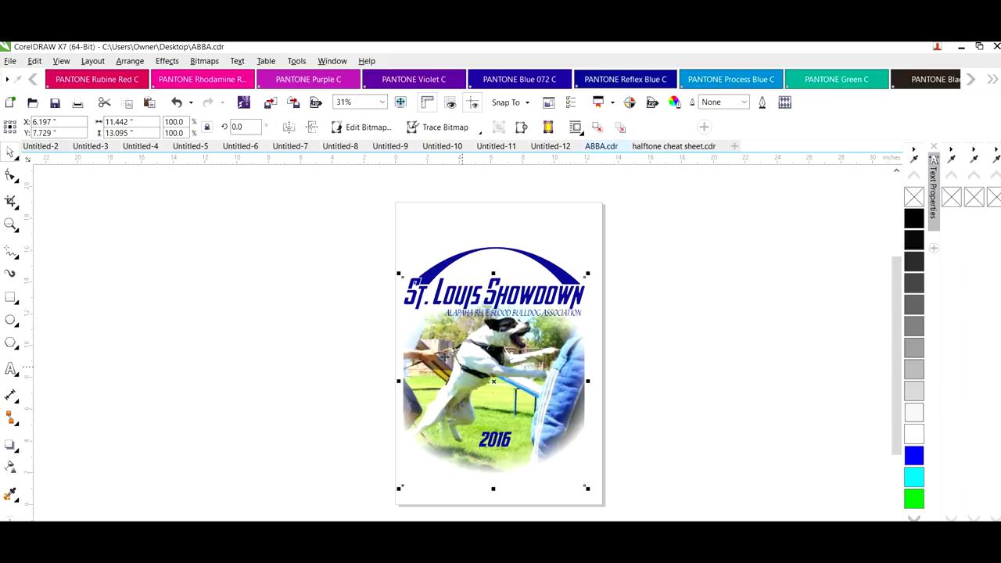
click(11, 224)
click(495, 356)
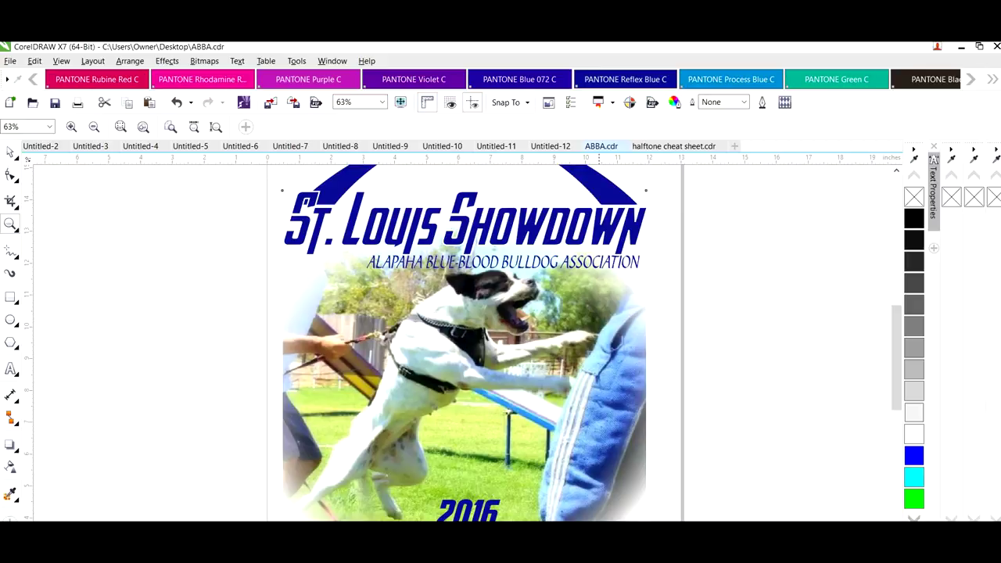
scroll(598, 338, left, 1)
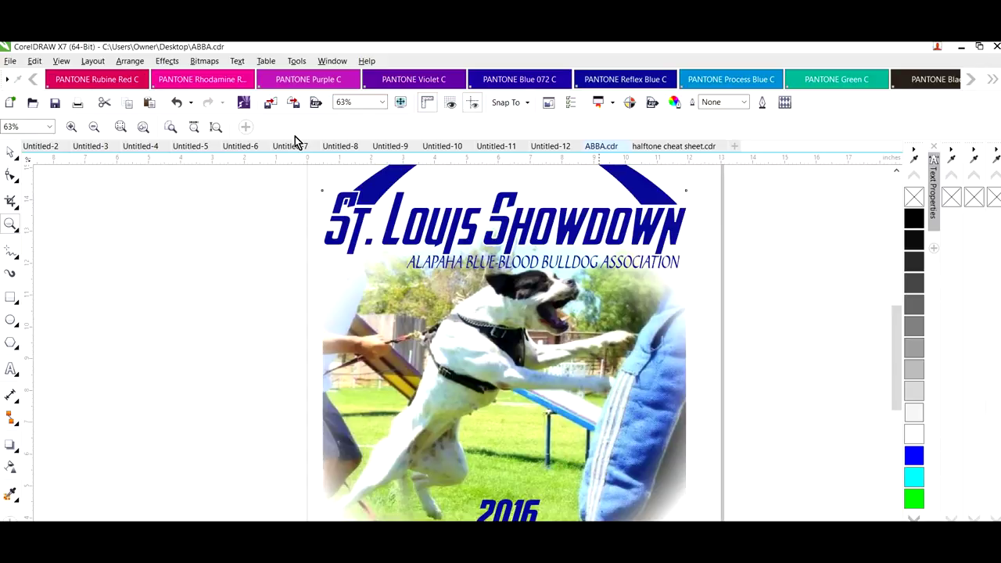
click(11, 153)
click(470, 314)
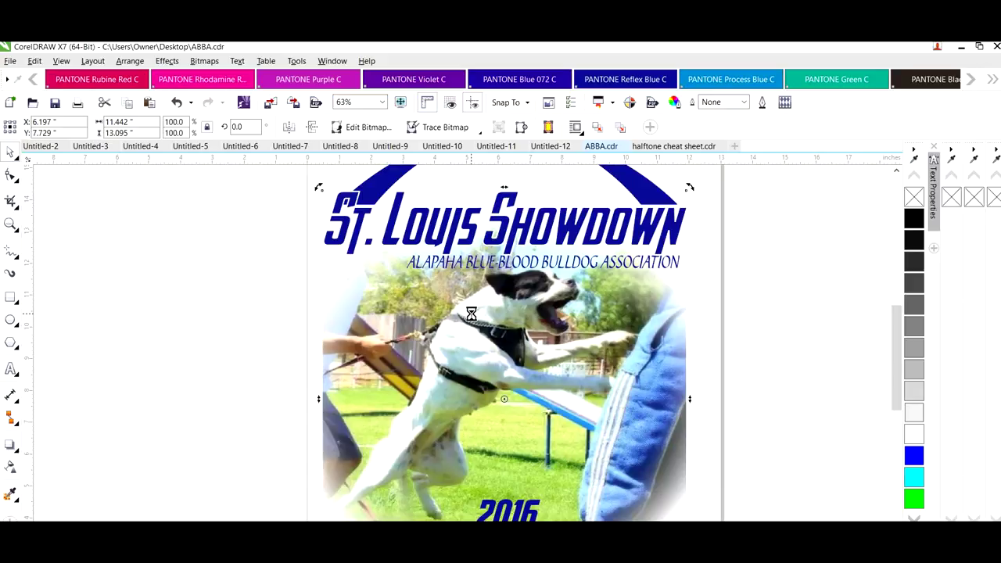
click(460, 319)
click(202, 61)
click(227, 77)
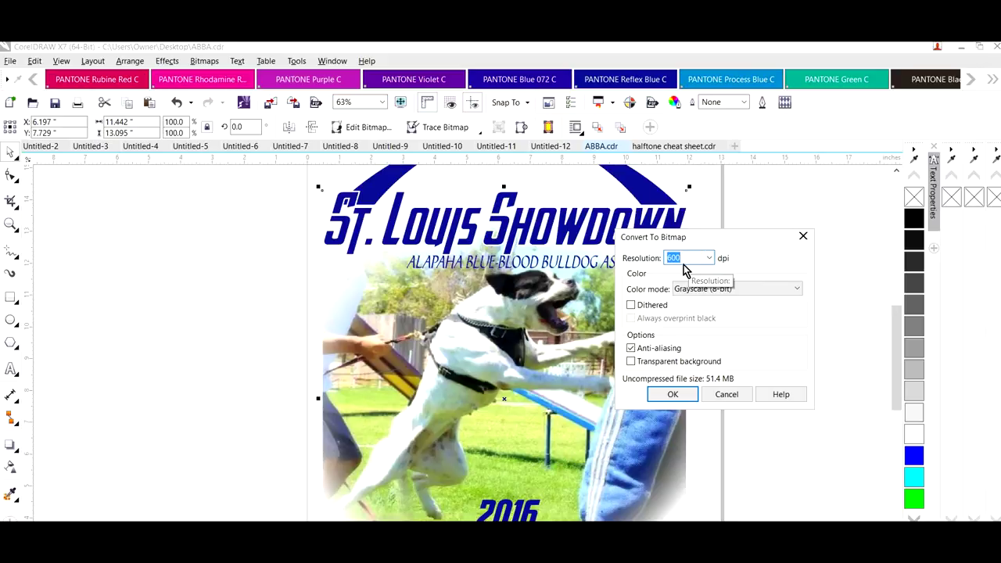
click(726, 289)
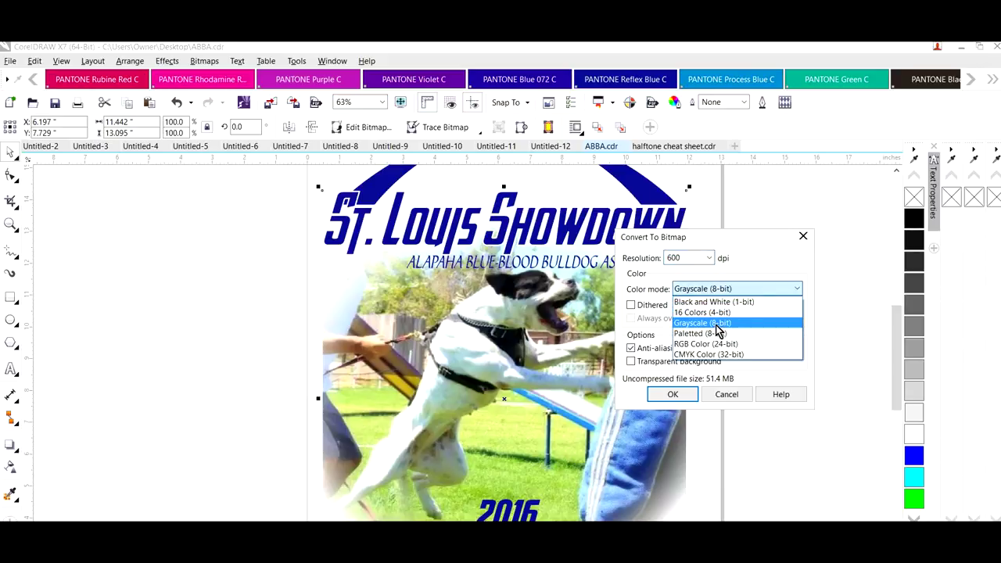
click(717, 323)
click(673, 394)
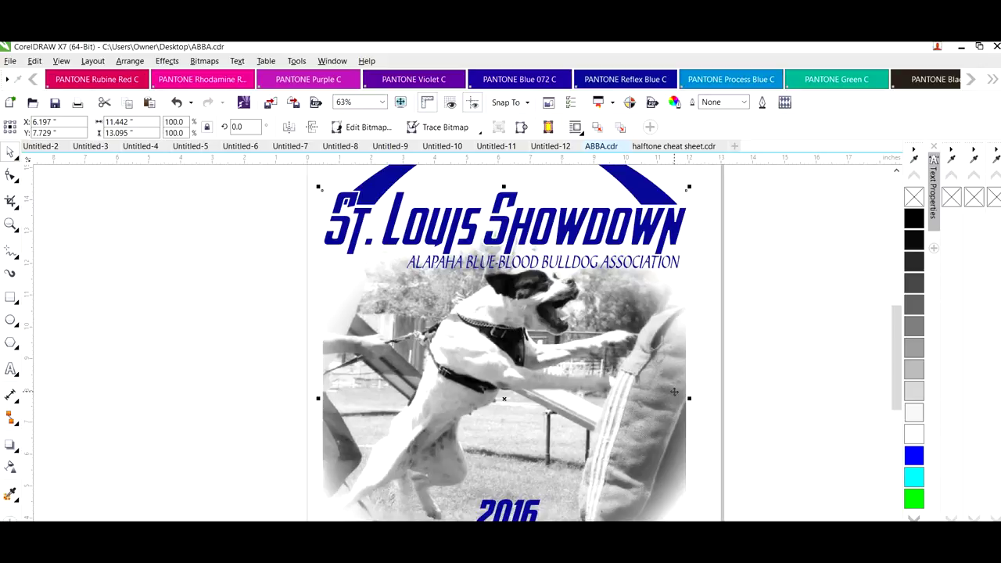
Set up printing on the EPSON WF-7510 Series with a Super B (13 x 19 in) document size
click(11, 62)
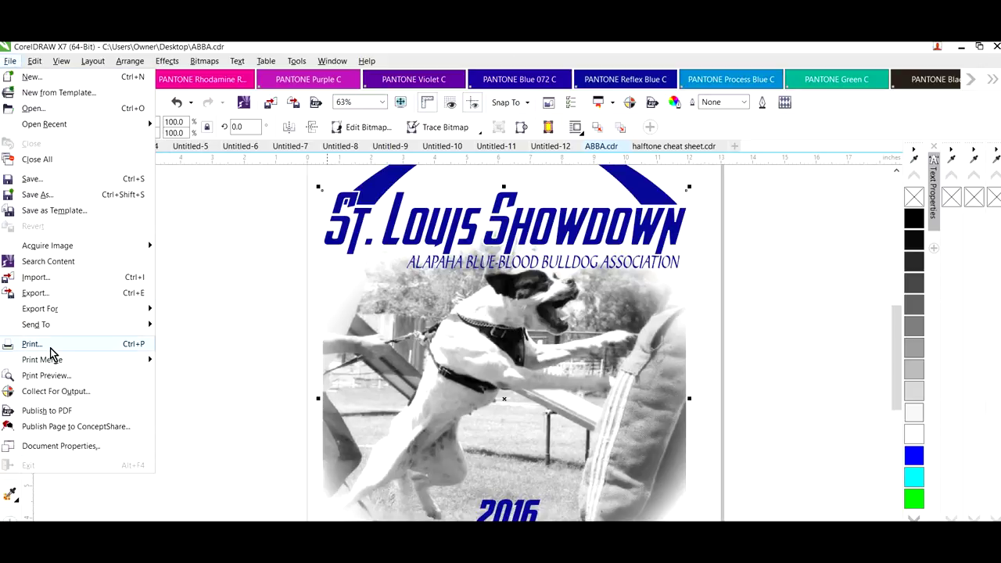
click(50, 348)
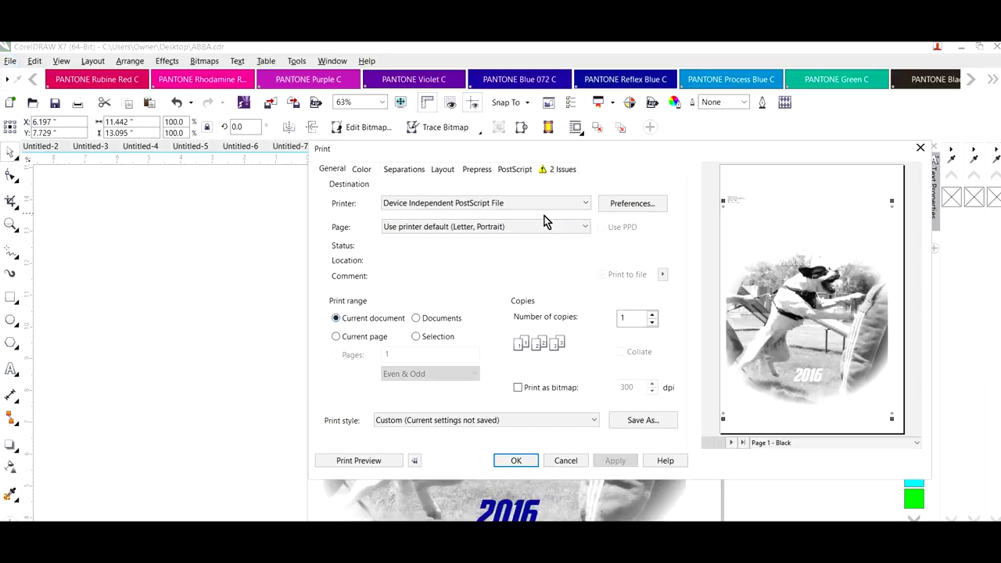
click(467, 203)
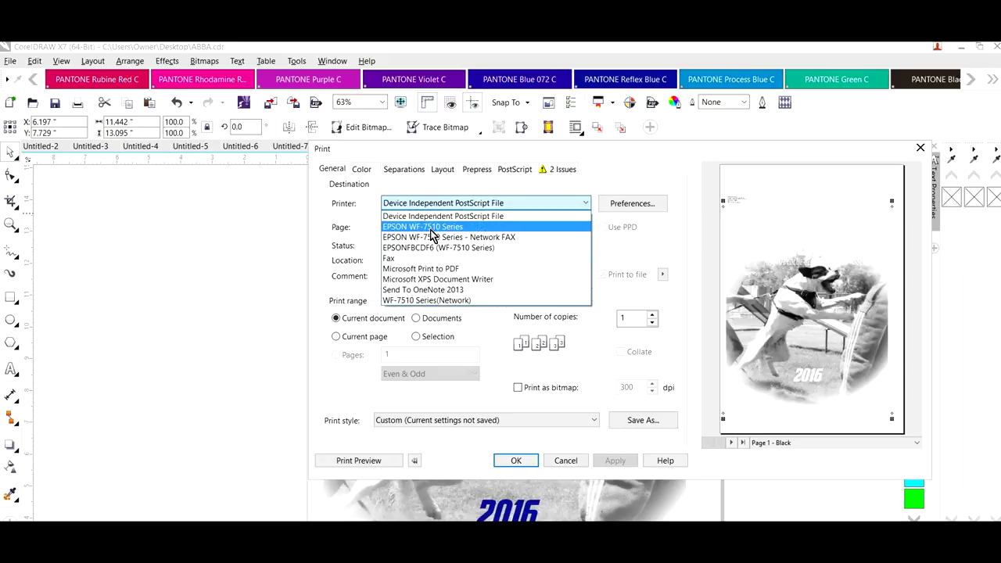
click(429, 227)
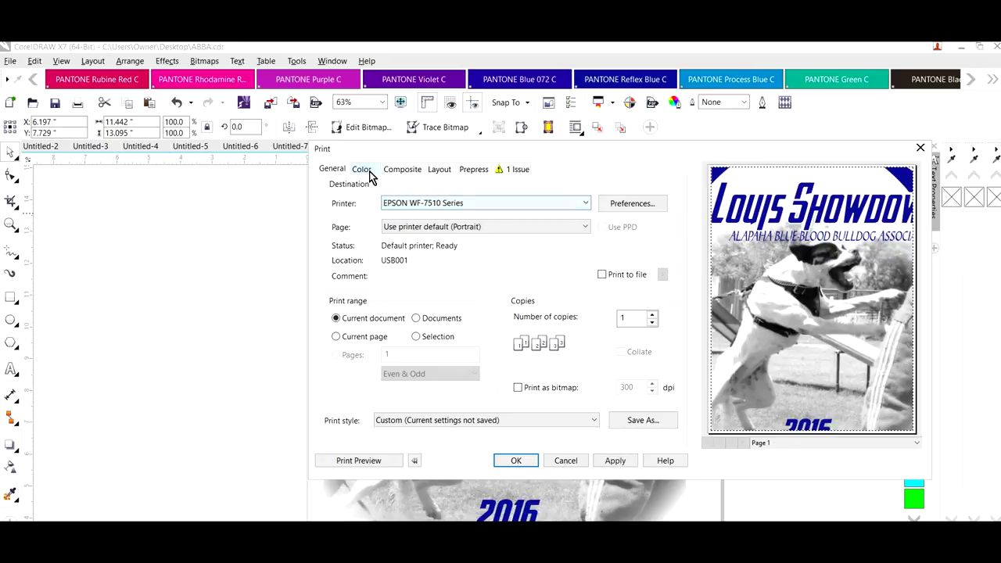
click(618, 204)
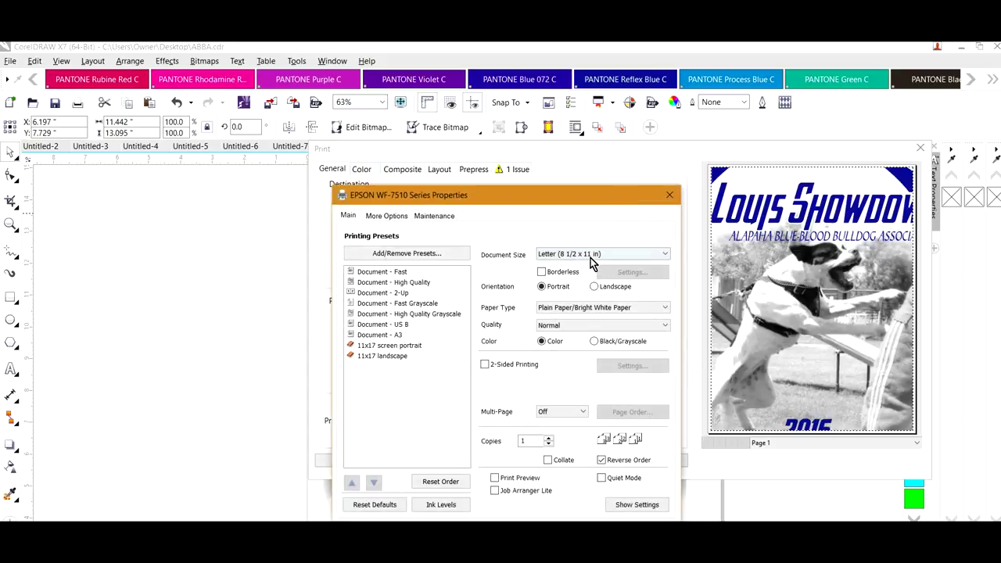
click(590, 257)
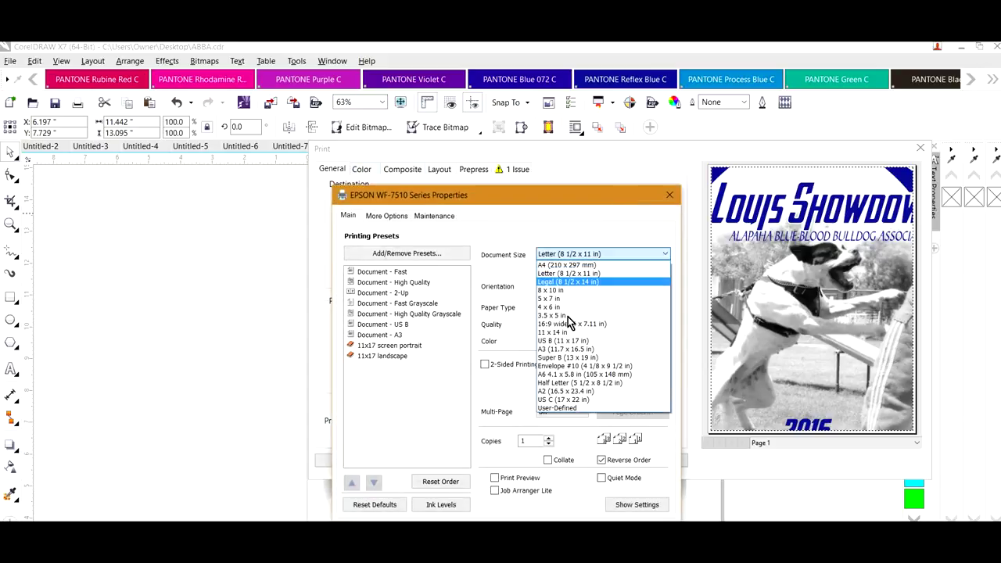
click(576, 357)
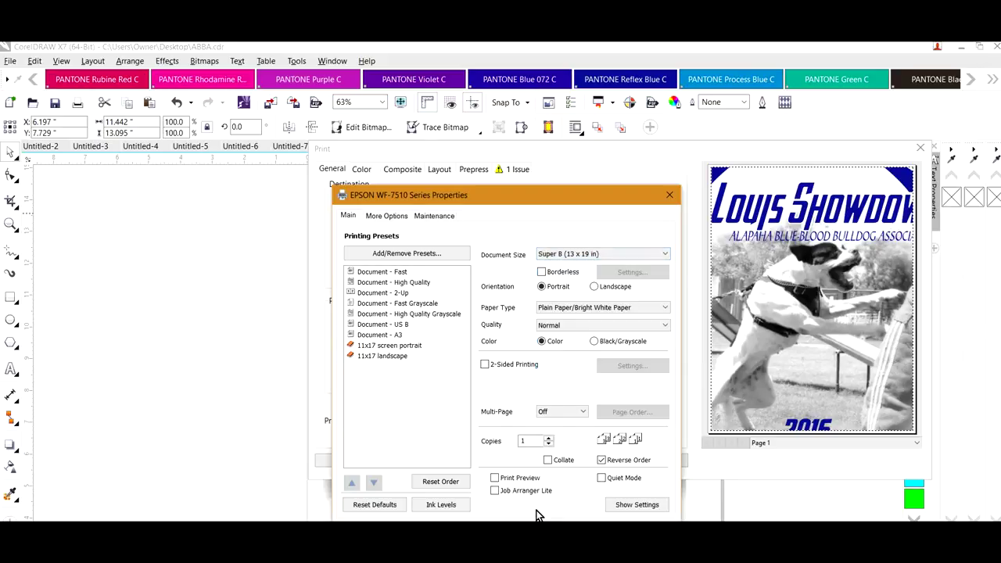
click(536, 515)
Set the output to print separations, check the plates' screen frequency and angles, and leave without printing
click(361, 173)
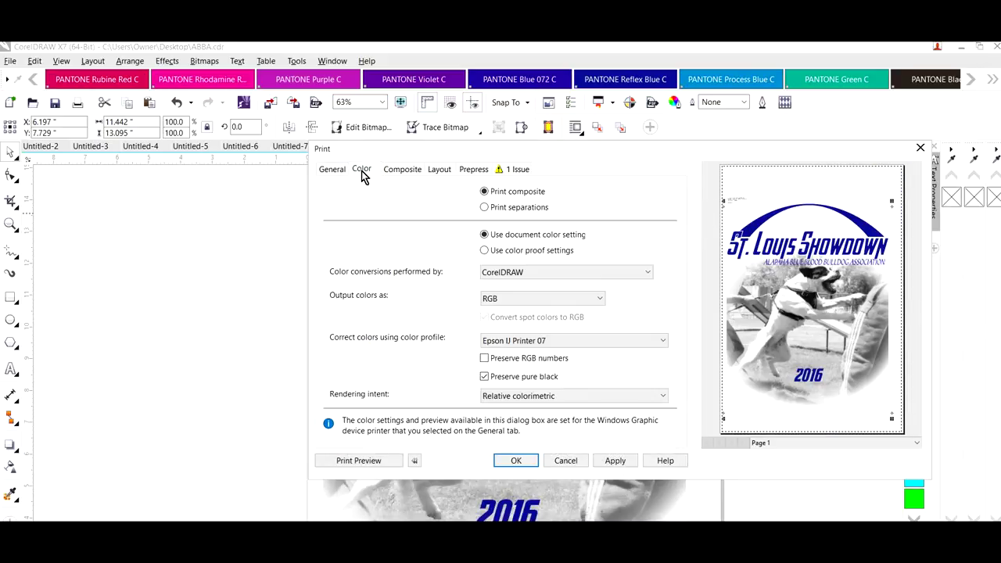
click(485, 207)
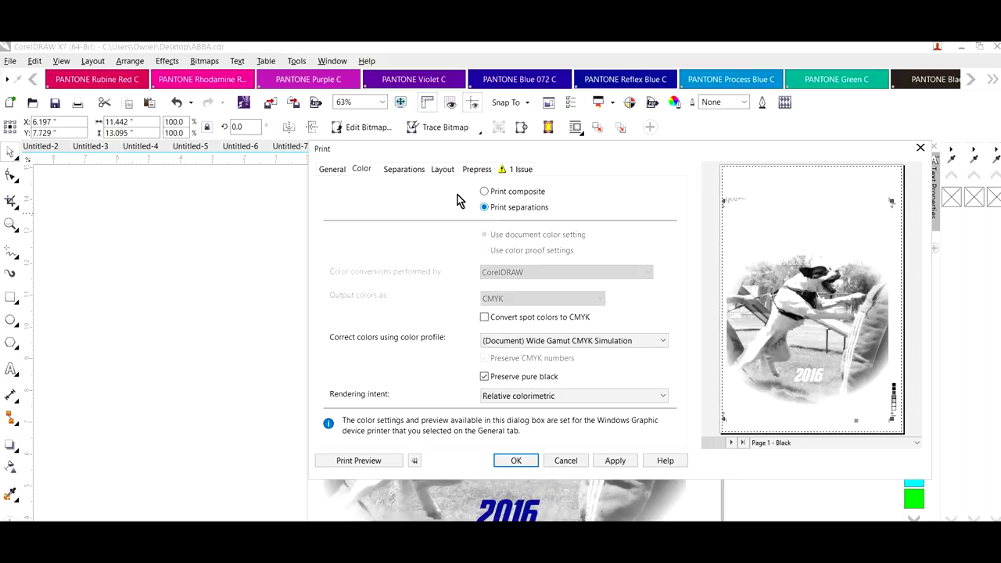
click(405, 171)
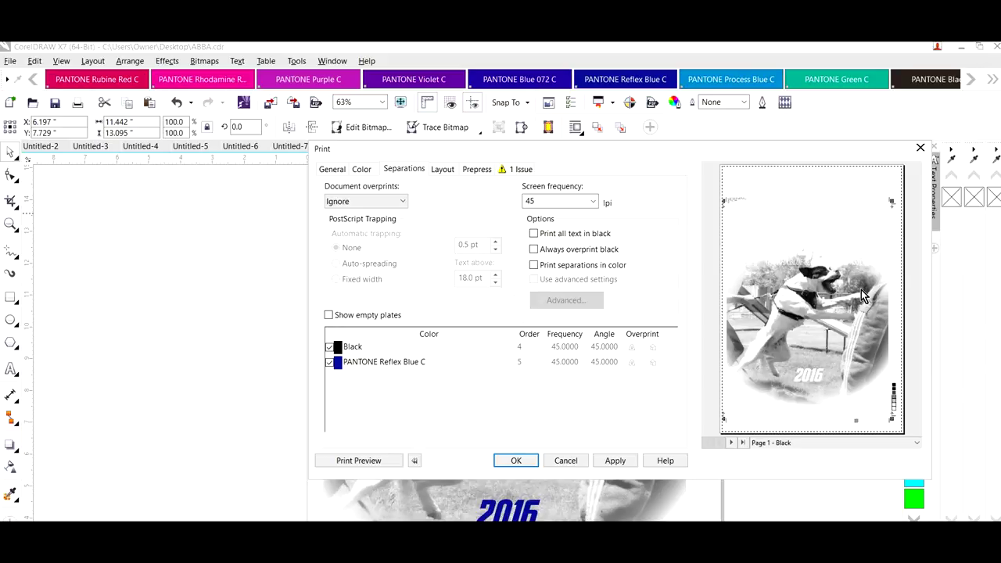
click(566, 461)
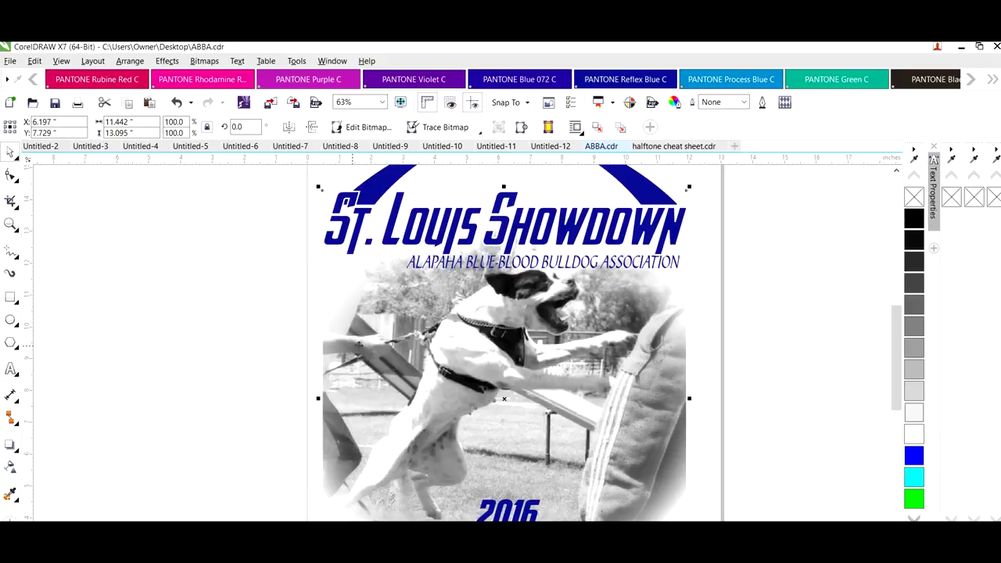
click(203, 62)
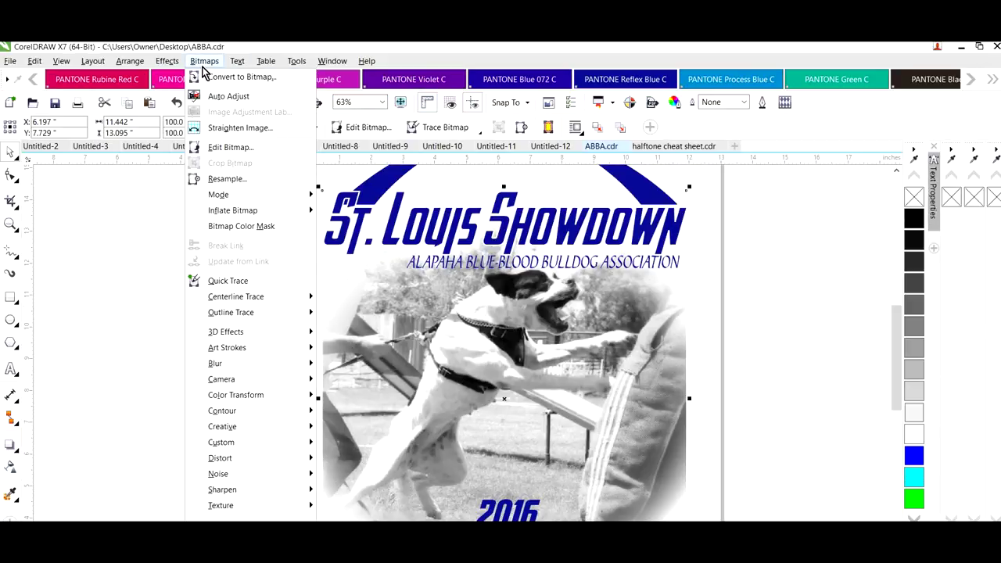
click(250, 76)
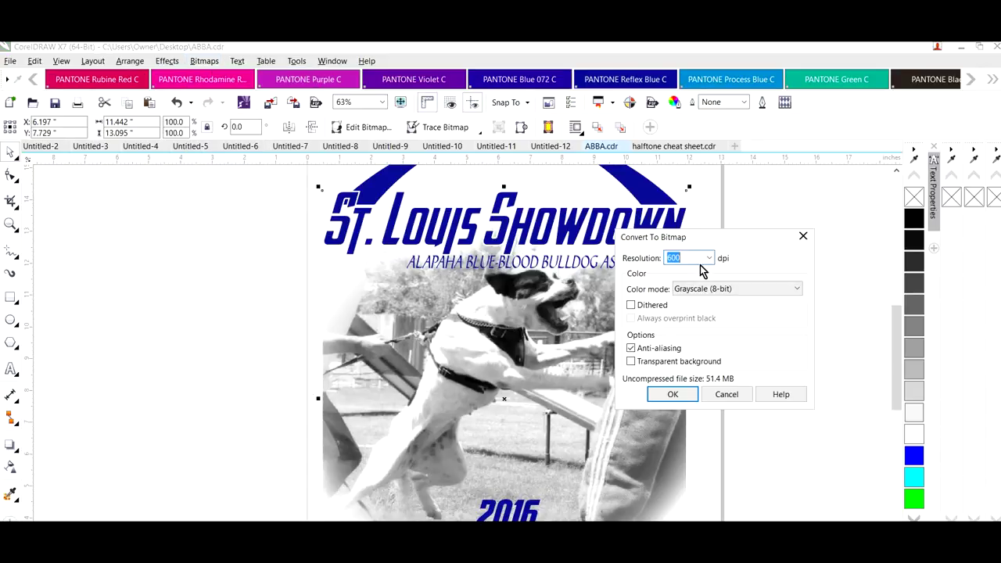
click(731, 398)
Convert the grayscale dog photo to a 1-bit halftone with a round screen at 25 degrees and 45 lines per inch
click(205, 62)
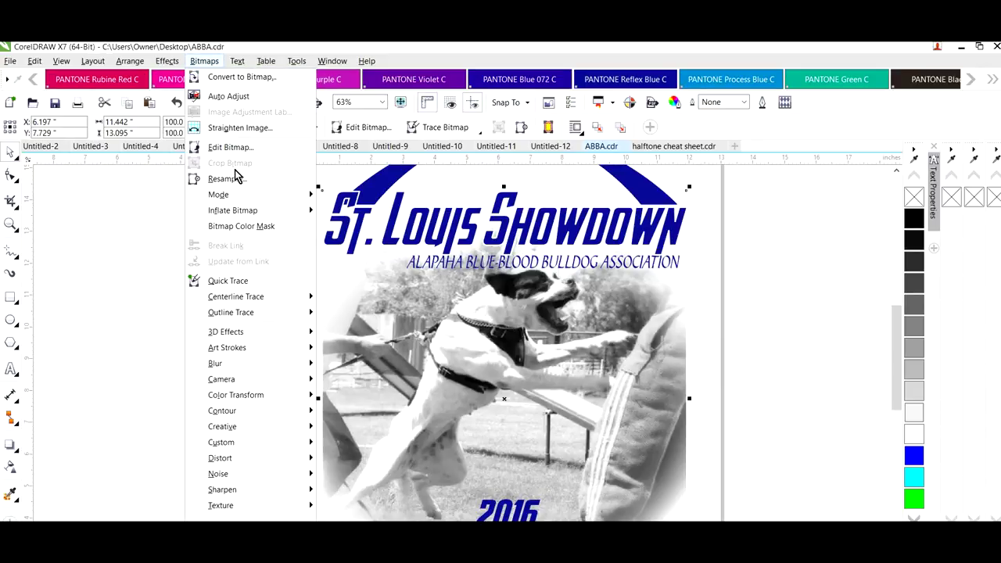
mouse_move(229, 196)
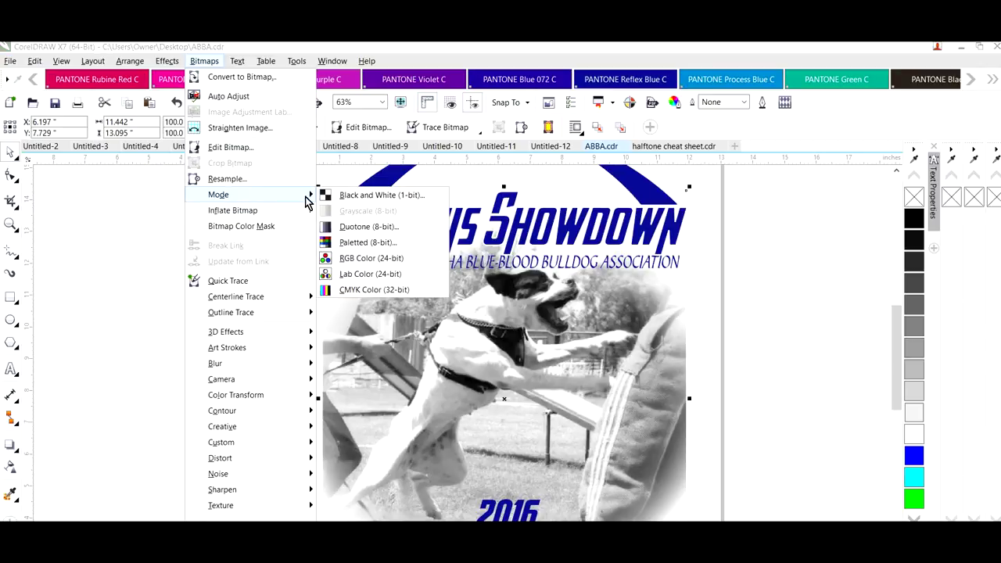
click(352, 199)
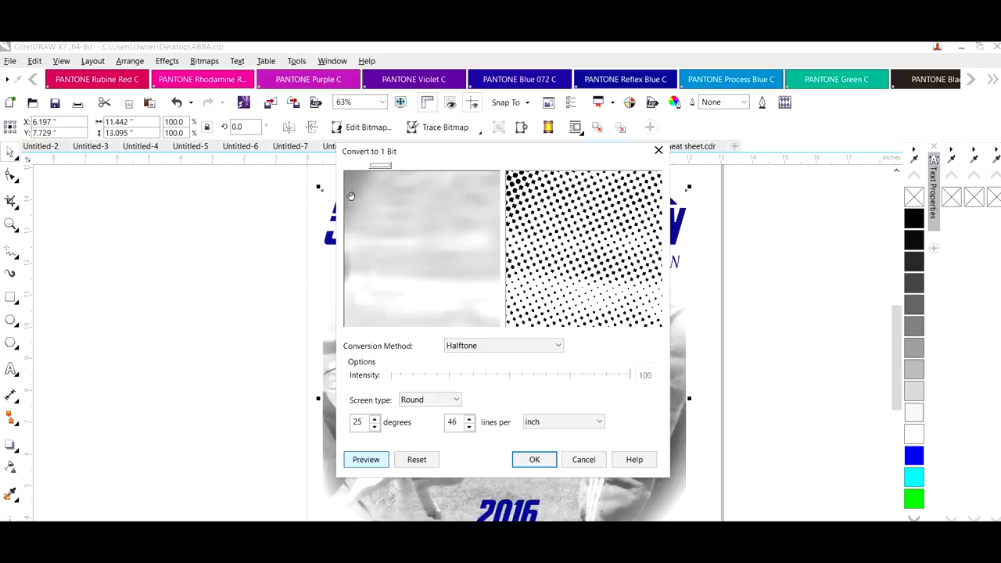
drag(351, 195, 456, 252)
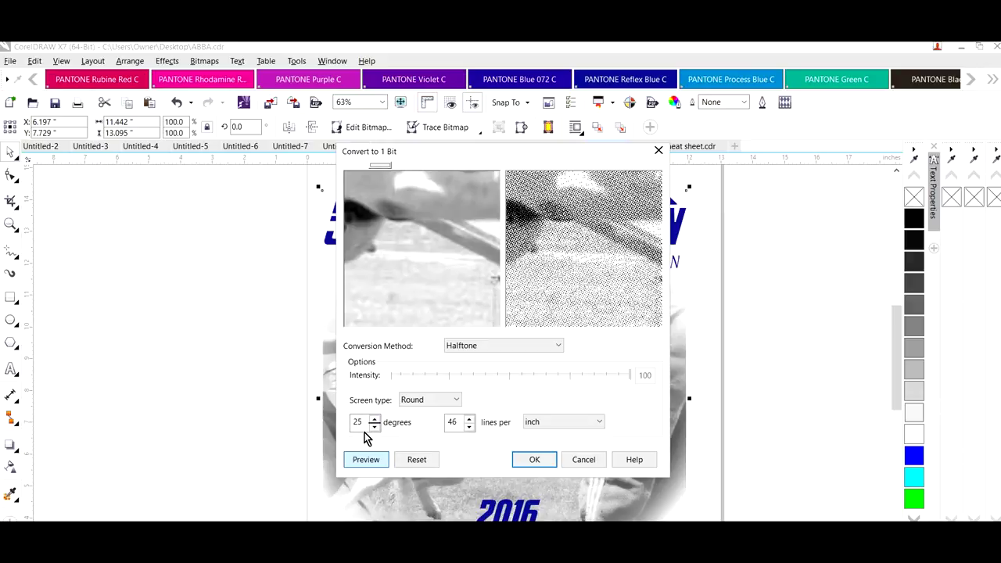
double_click(459, 420)
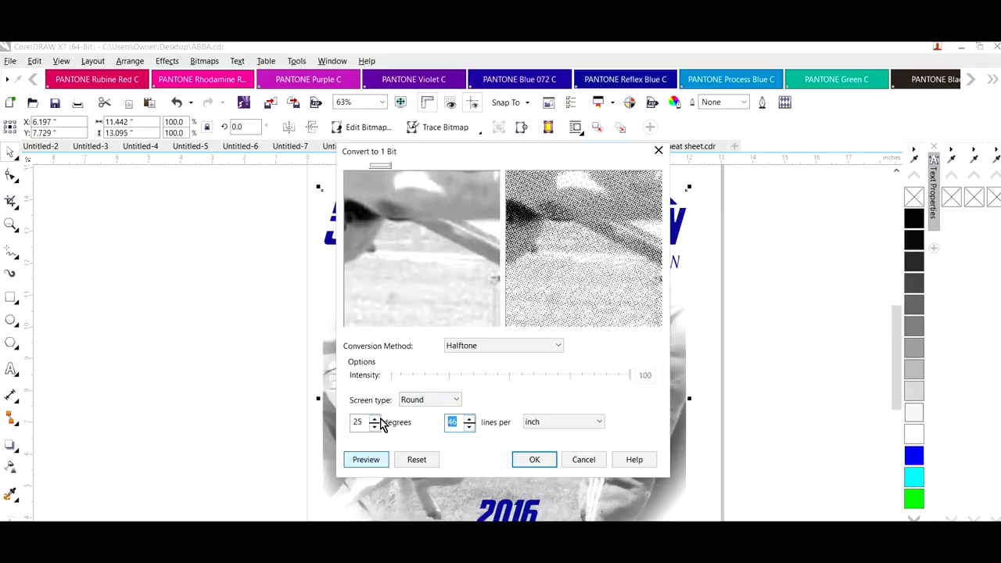
text(45)
drag(439, 151, 656, 173)
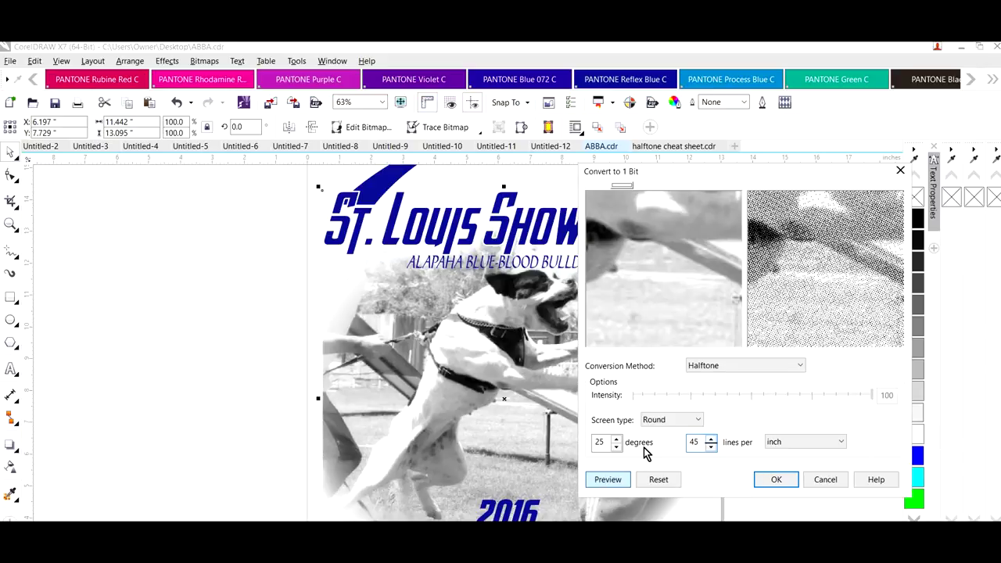
click(786, 485)
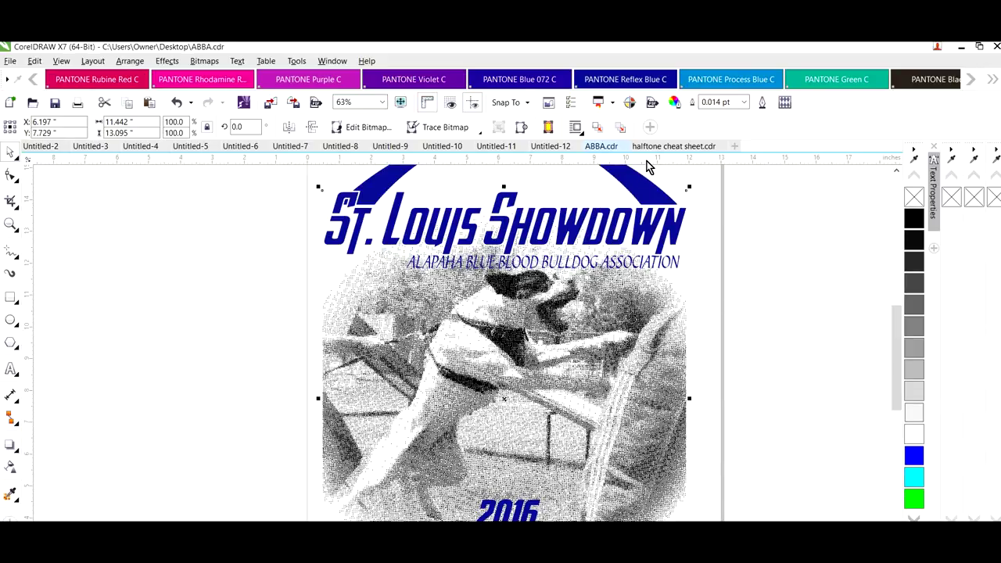
Examine the halftone dots on the dog's harness and head up close and across the overall design
click(11, 224)
click(515, 346)
click(480, 347)
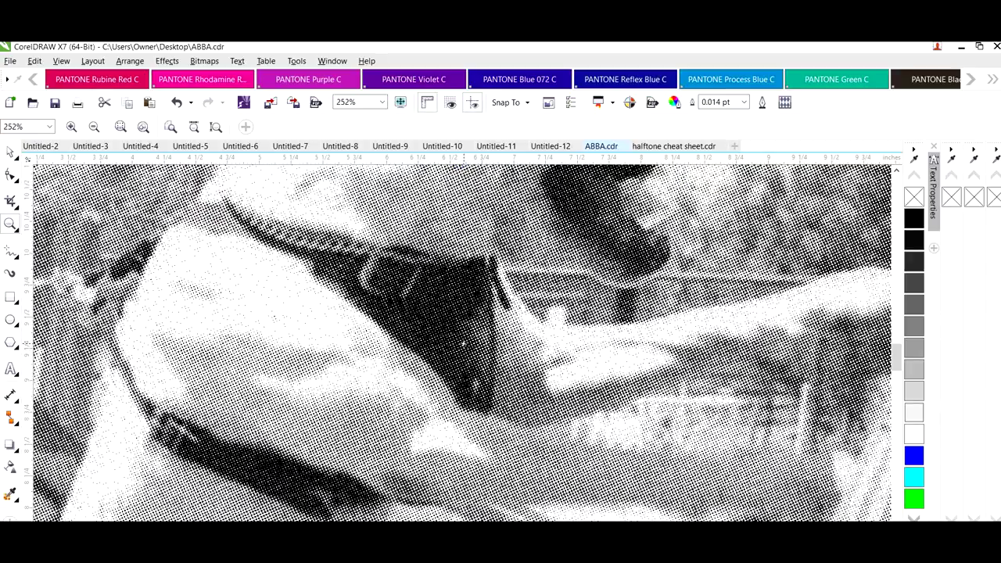
click(460, 326)
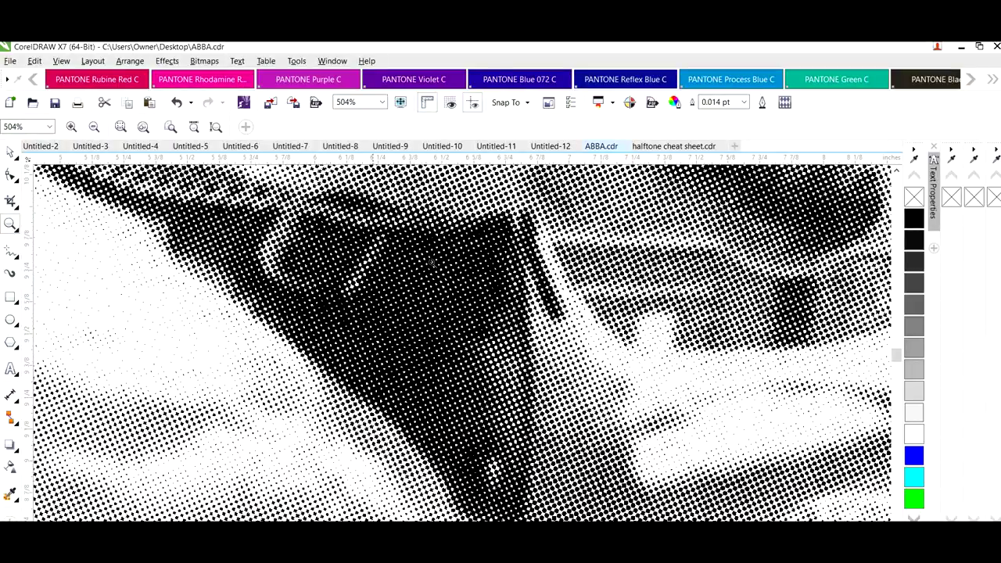
right_click(448, 258)
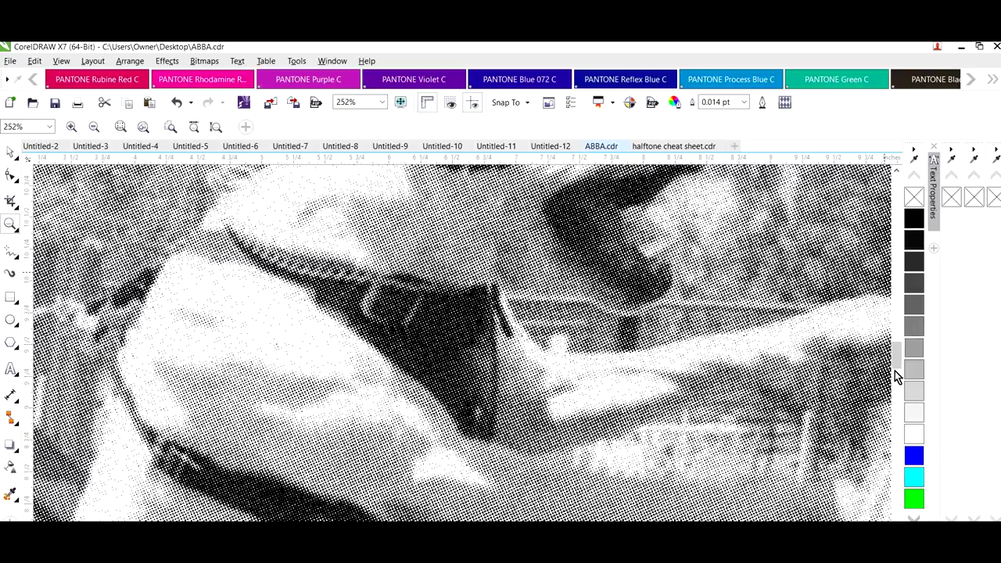
drag(894, 359, 870, 351)
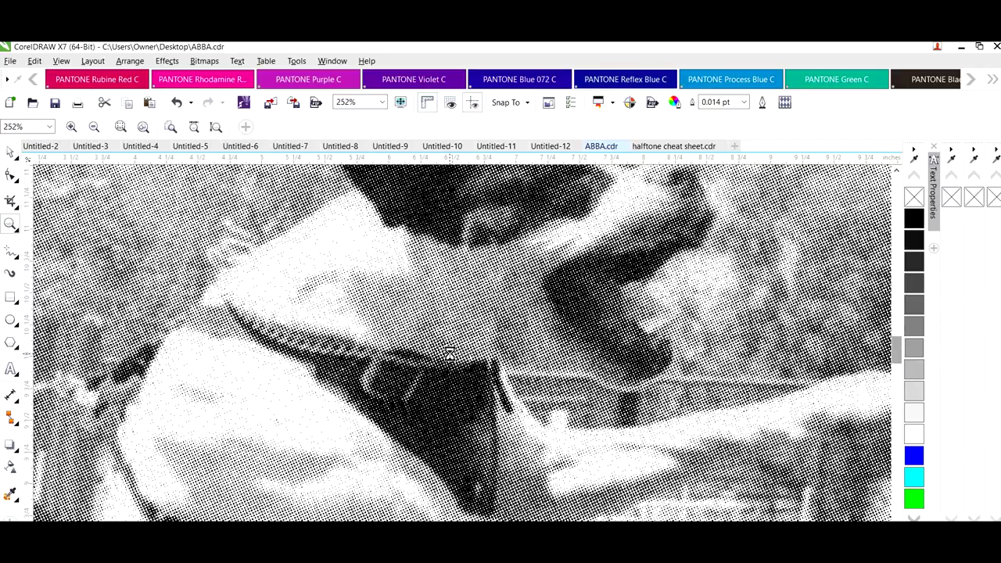
right_click(451, 353)
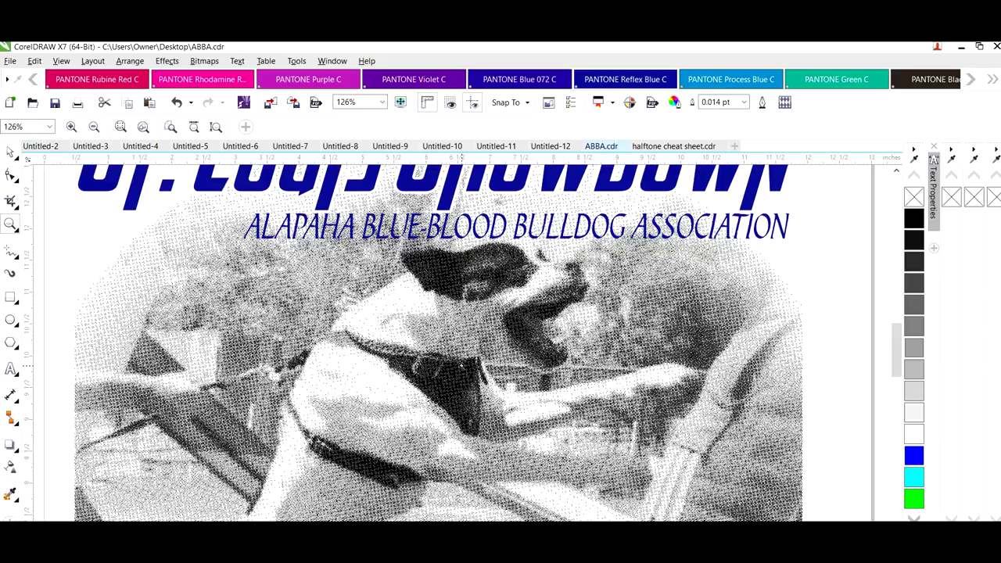
right_click(463, 353)
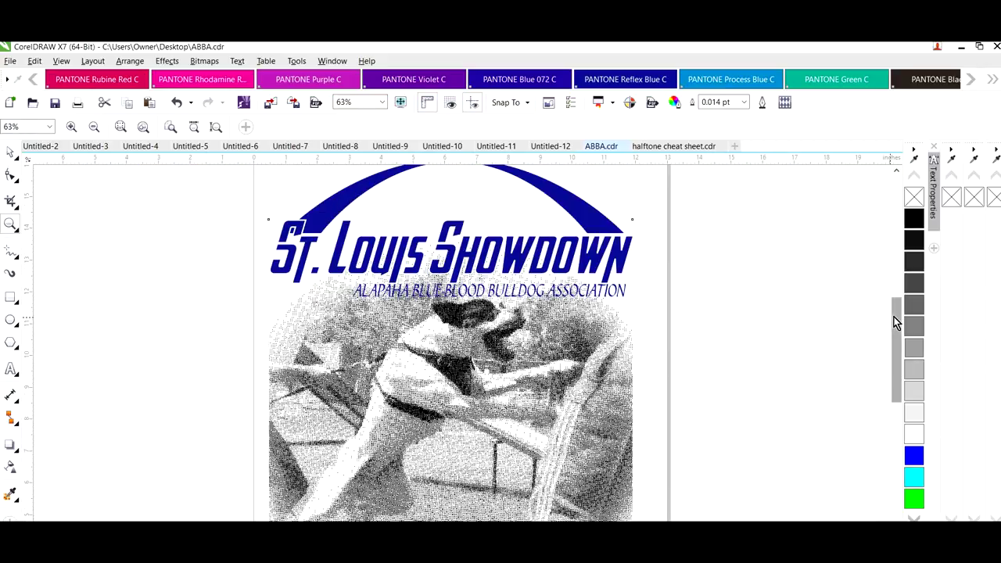
drag(896, 312, 895, 358)
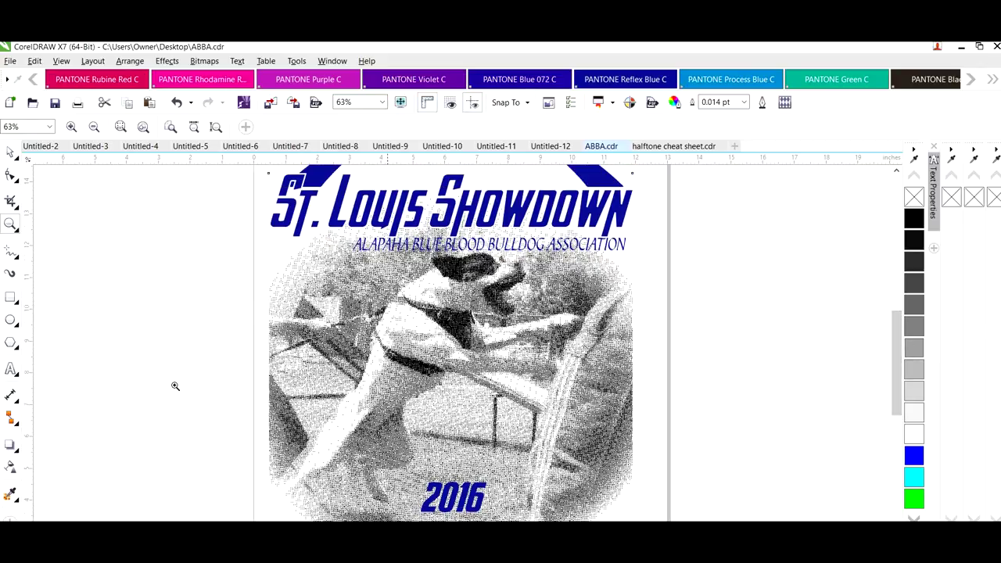
Set up printing to a Device Independent PostScript File with a custom paper size of 13 x 19 inches
click(10, 62)
click(34, 345)
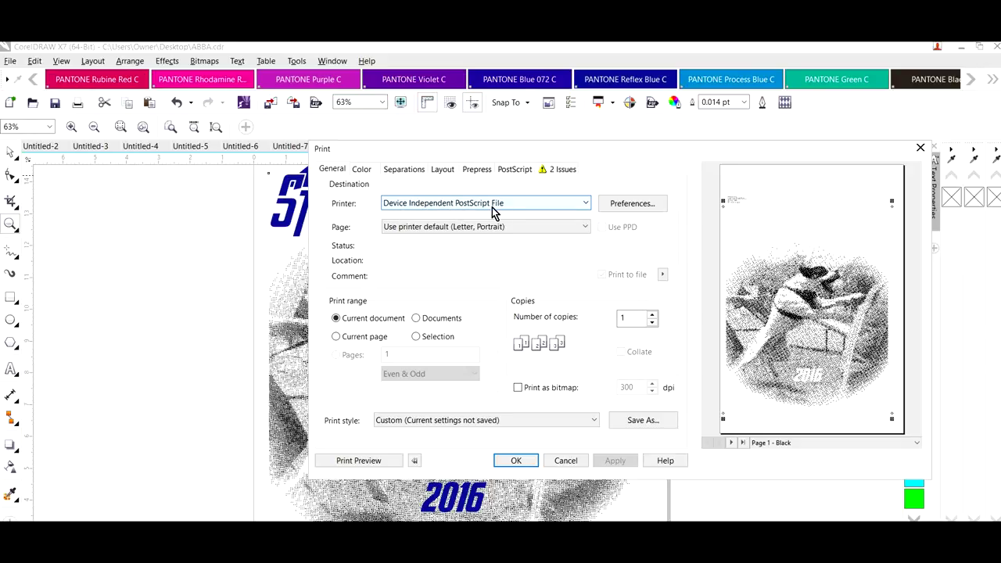
click(584, 205)
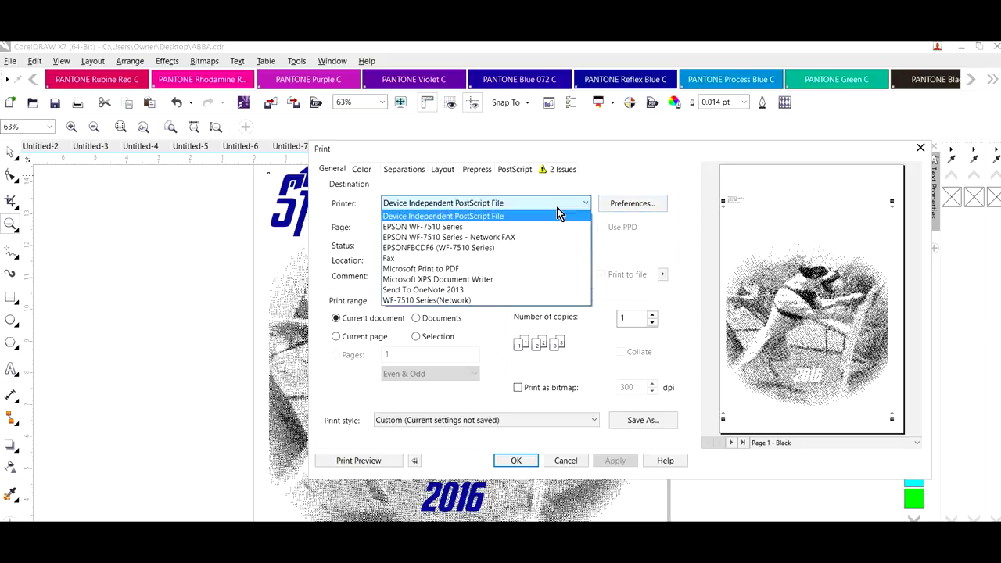
click(504, 215)
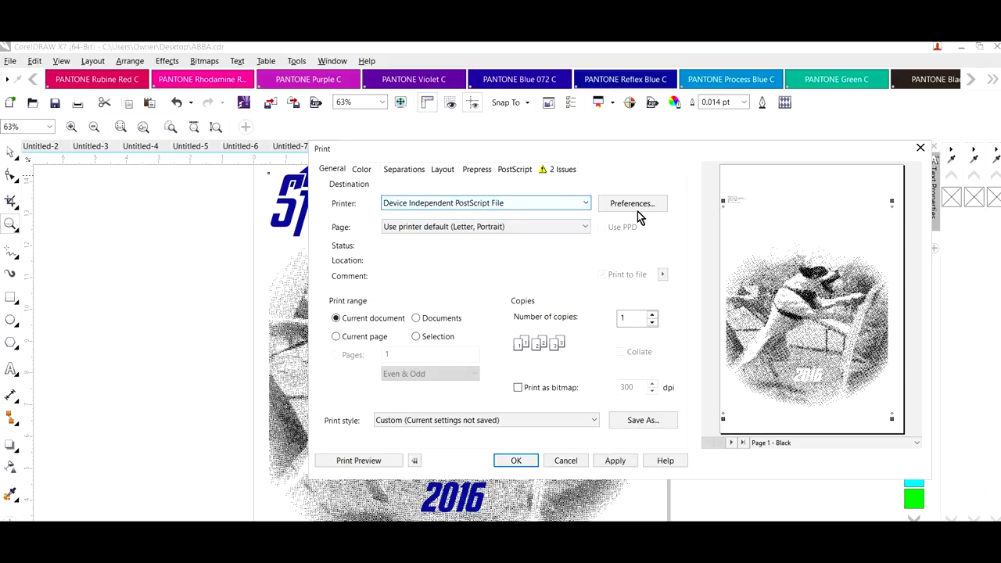
click(639, 207)
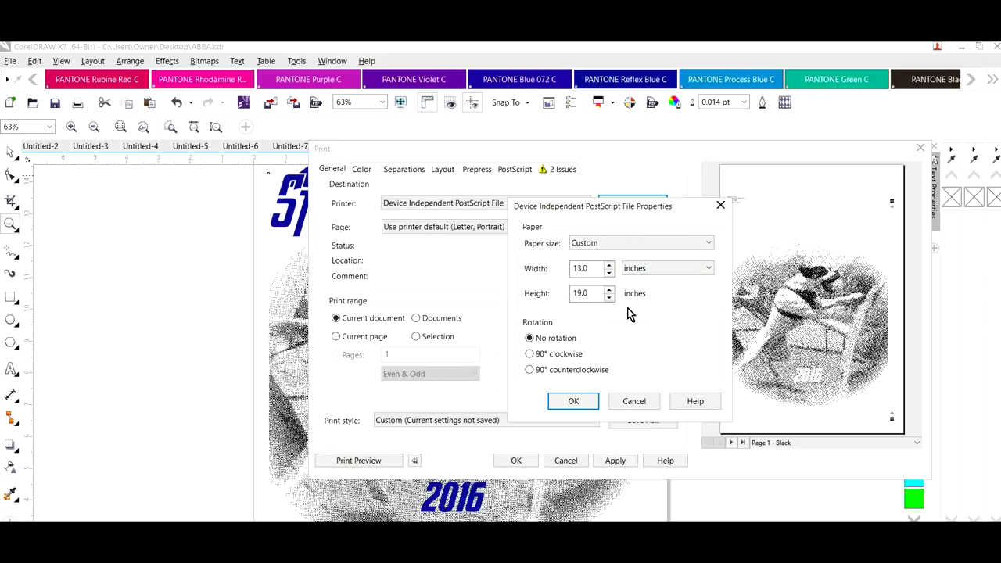
click(571, 402)
Check the color output mode and the separation plates' screen frequency, angles and advanced settings
click(362, 169)
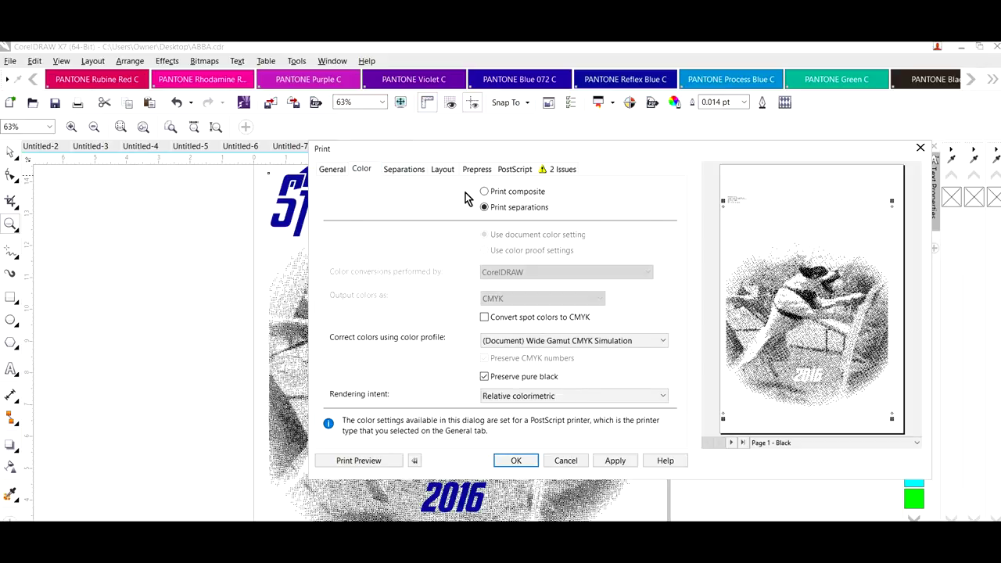
click(406, 175)
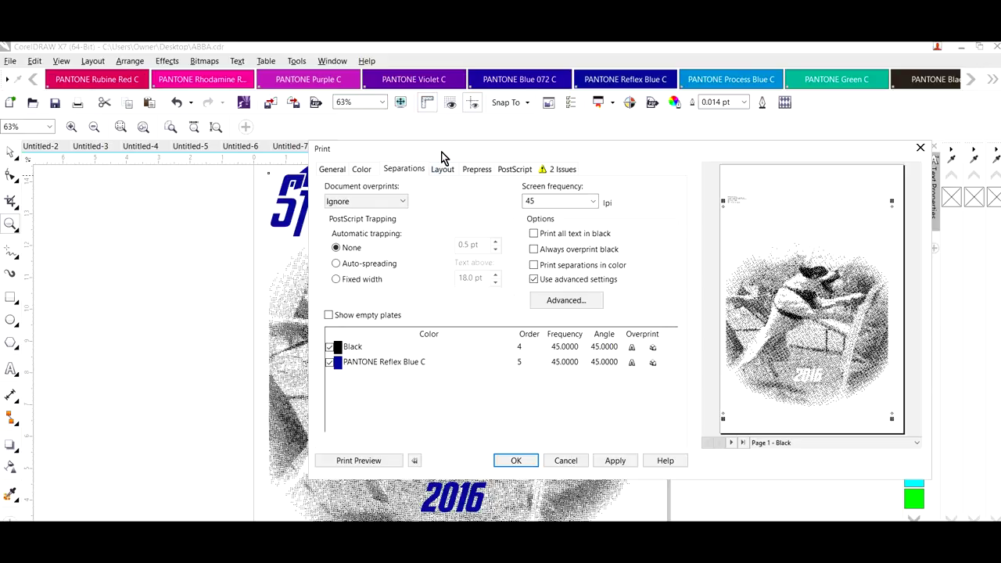
mouse_move(440, 154)
mouse_down()
mouse_move(628, 179)
mouse_move(440, 260)
mouse_move(415, 263)
mouse_move(397, 226)
mouse_move(397, 235)
mouse_up()
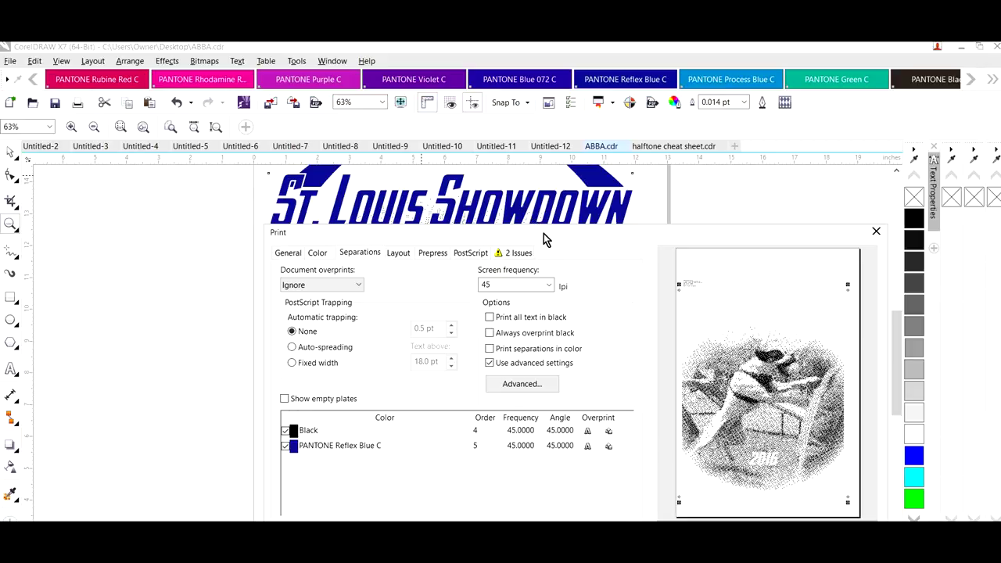
drag(543, 233, 519, 186)
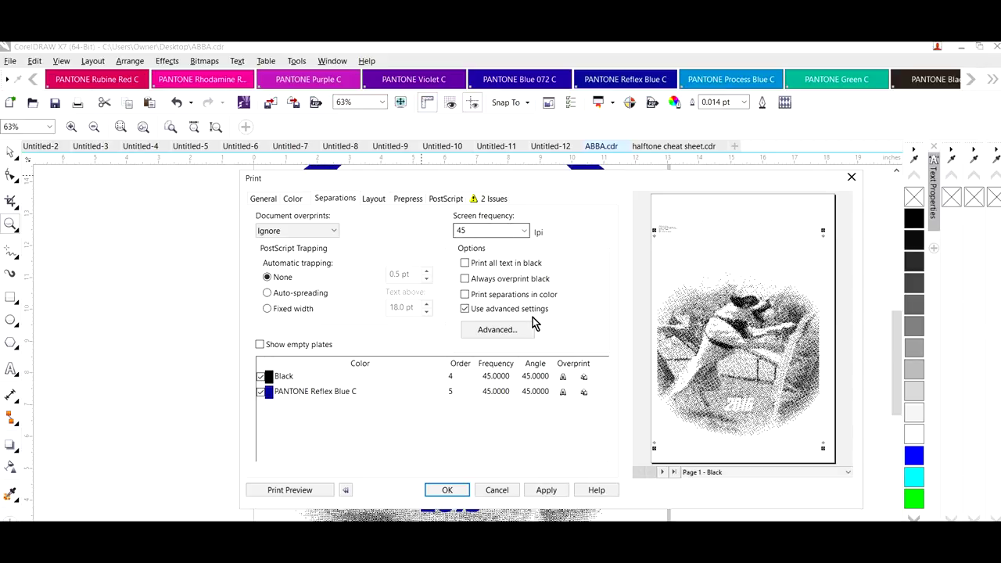
click(490, 332)
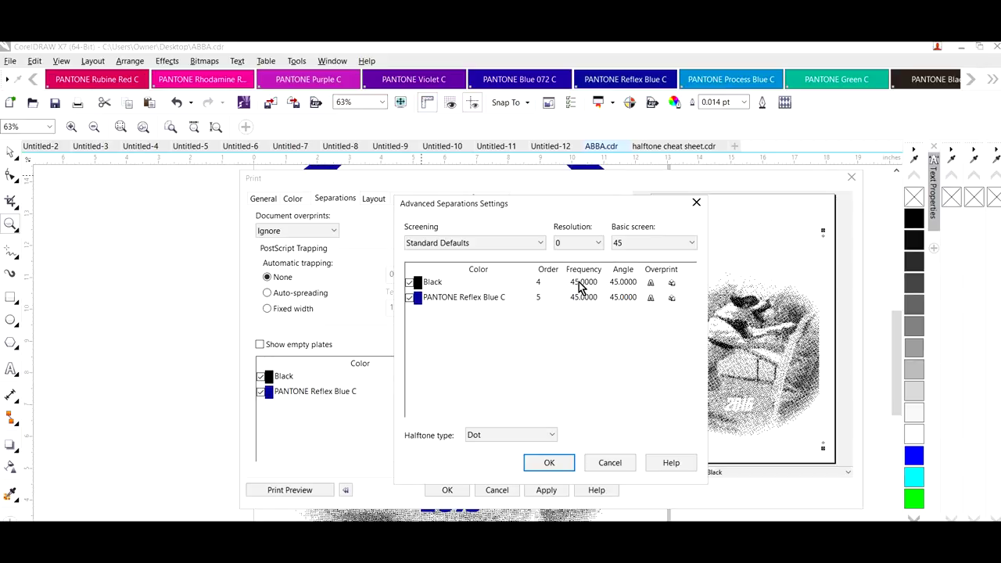
click(612, 465)
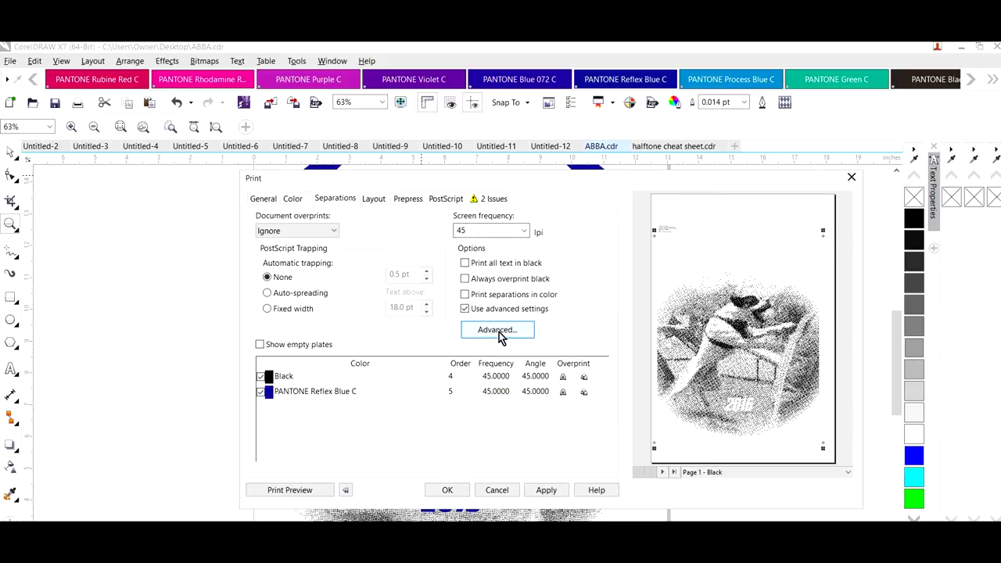
Set the screen angle of the Black and PANTONE Reflex Blue C plates to 25 degrees, with Dot as the halftone type
click(498, 330)
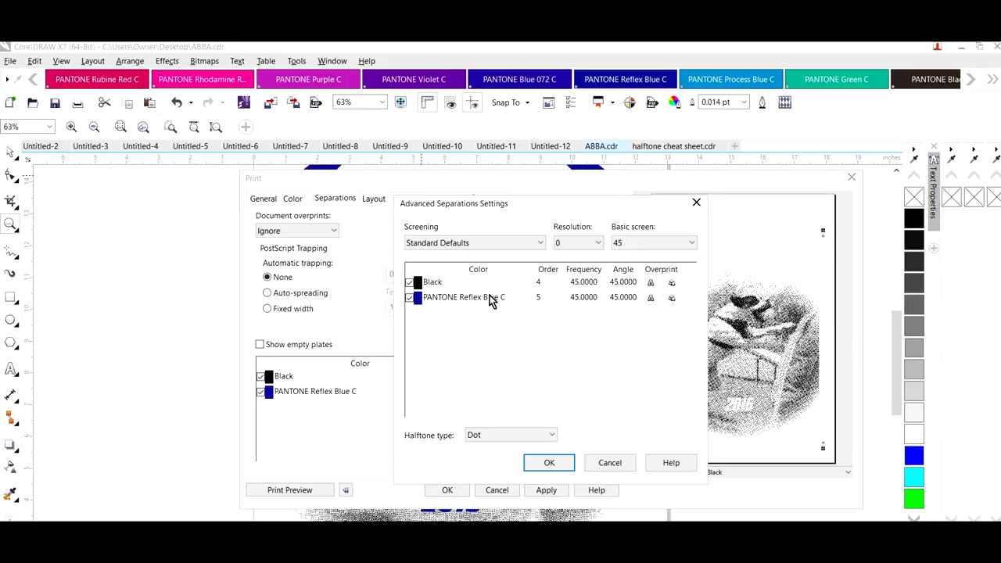
click(575, 283)
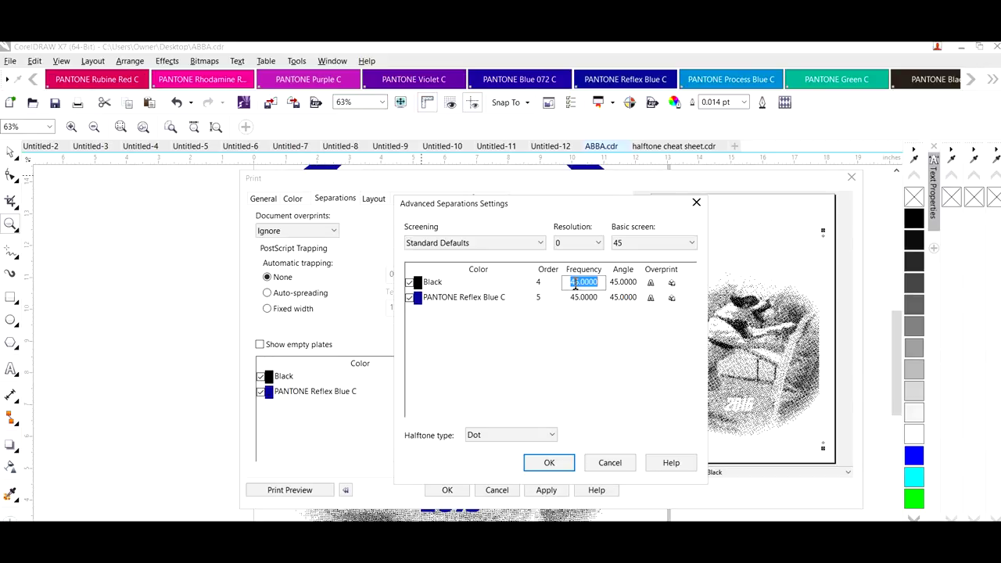
click(616, 283)
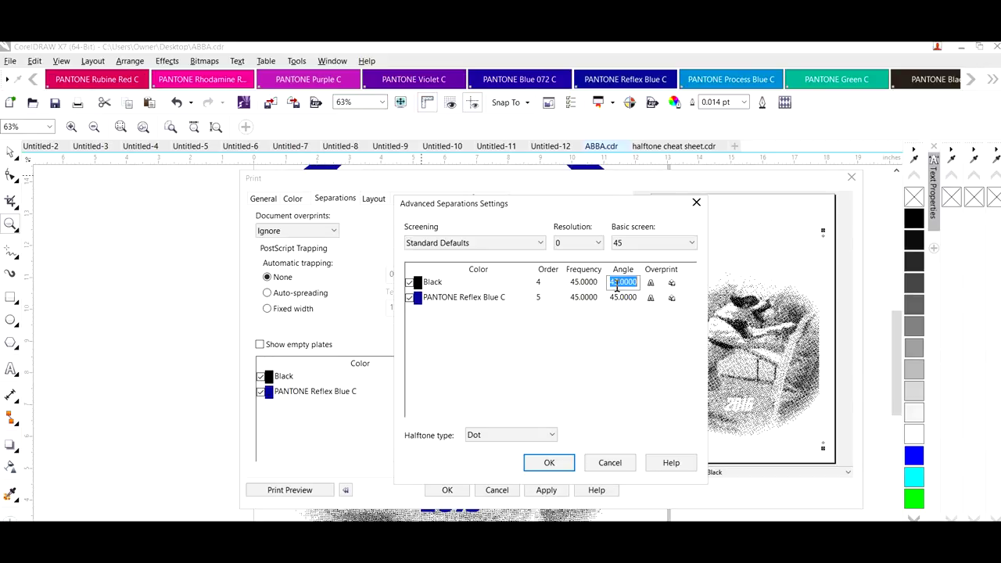
text(25)
click(614, 298)
text(25)
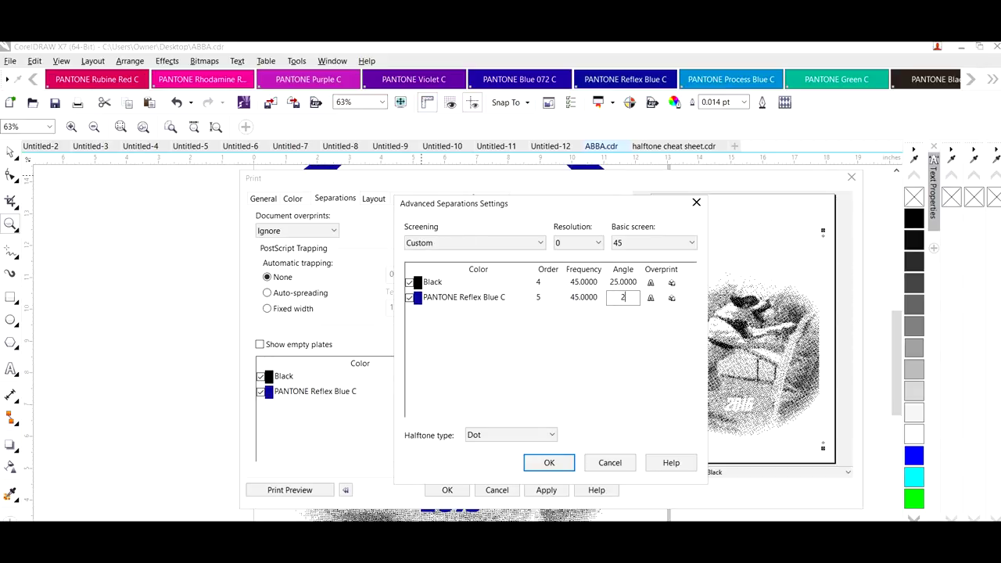
click(606, 336)
click(531, 435)
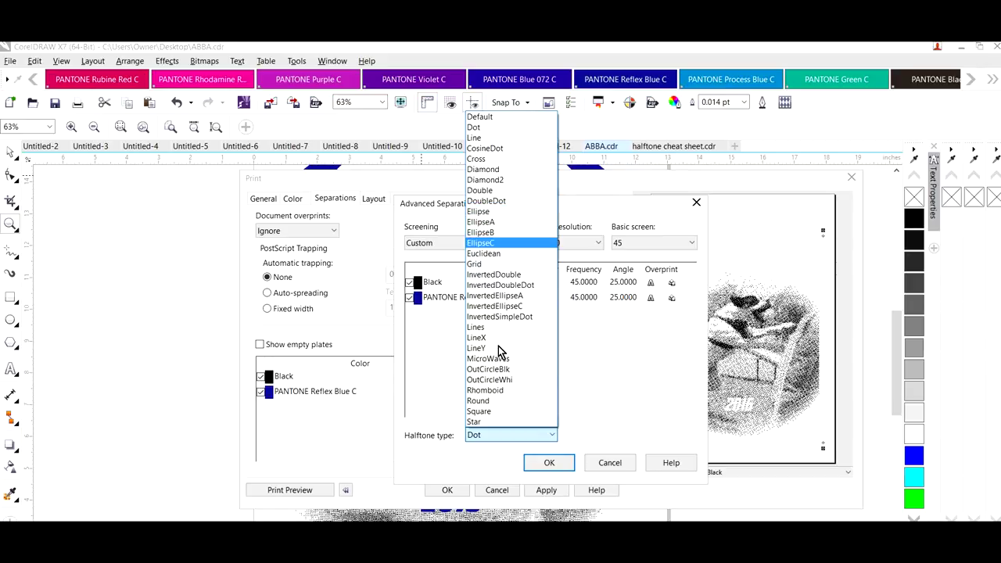
click(482, 128)
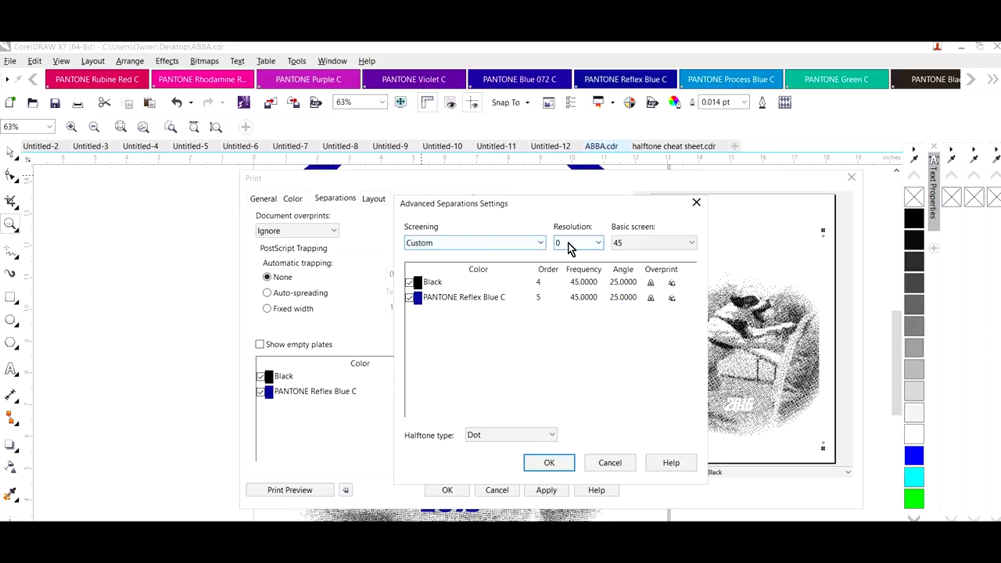
click(553, 466)
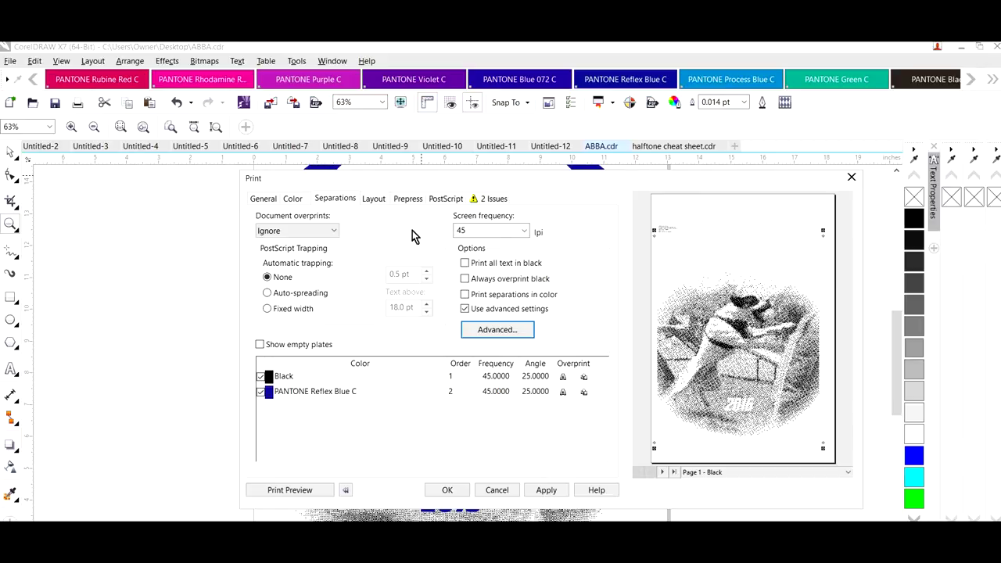
Review the print layout and change the registration marks to the single open crosshair style
click(374, 200)
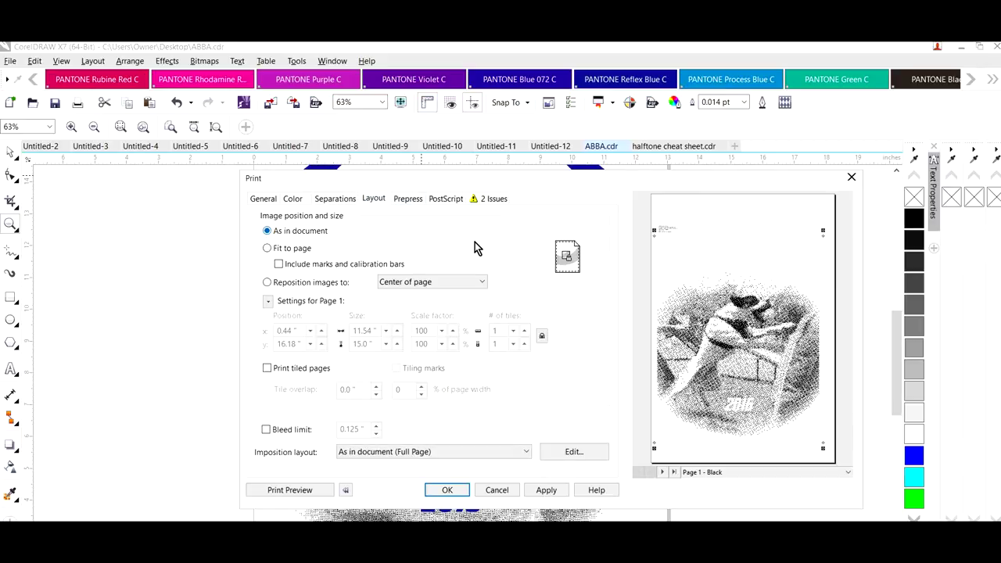
click(407, 202)
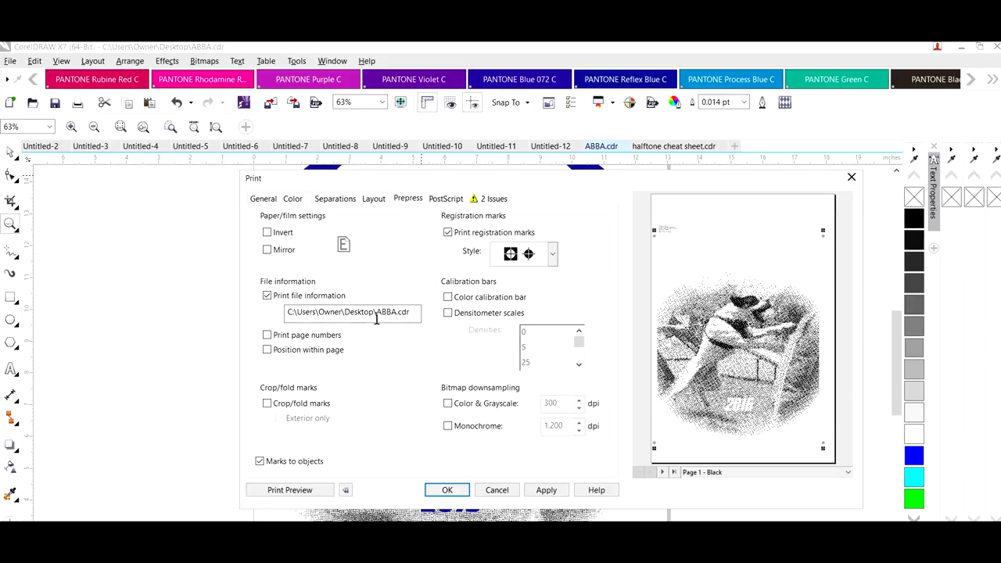
click(553, 253)
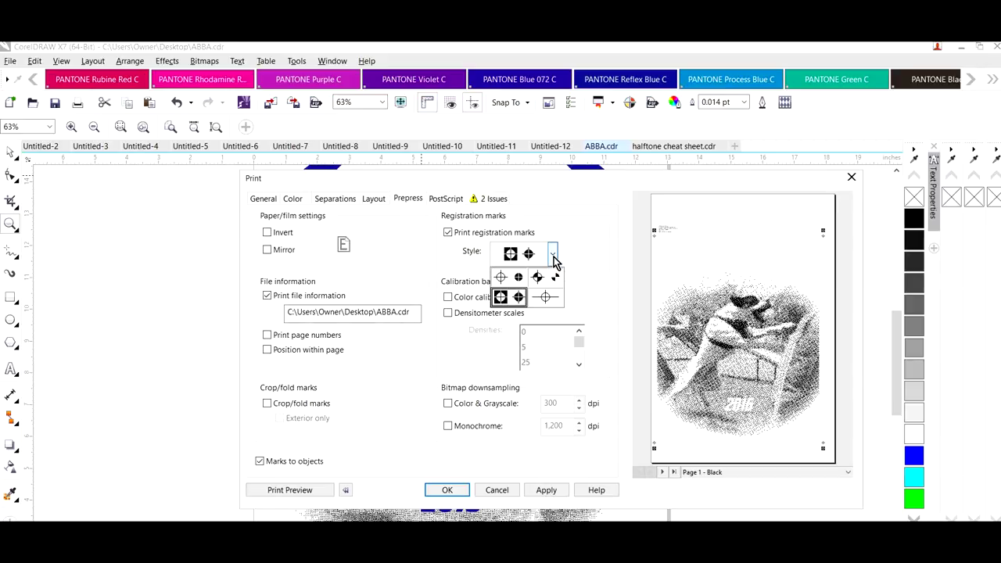
click(546, 297)
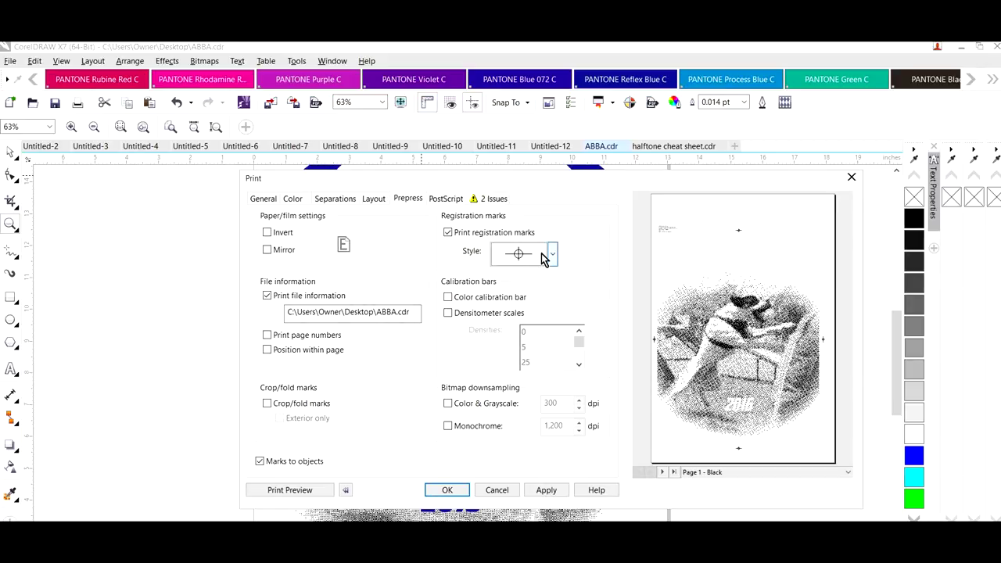
click(551, 254)
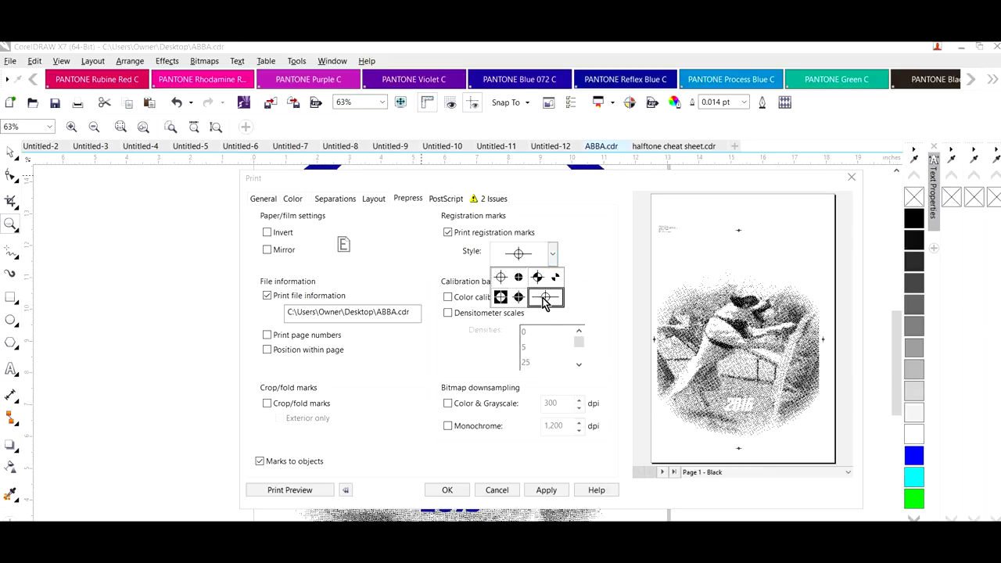
click(545, 301)
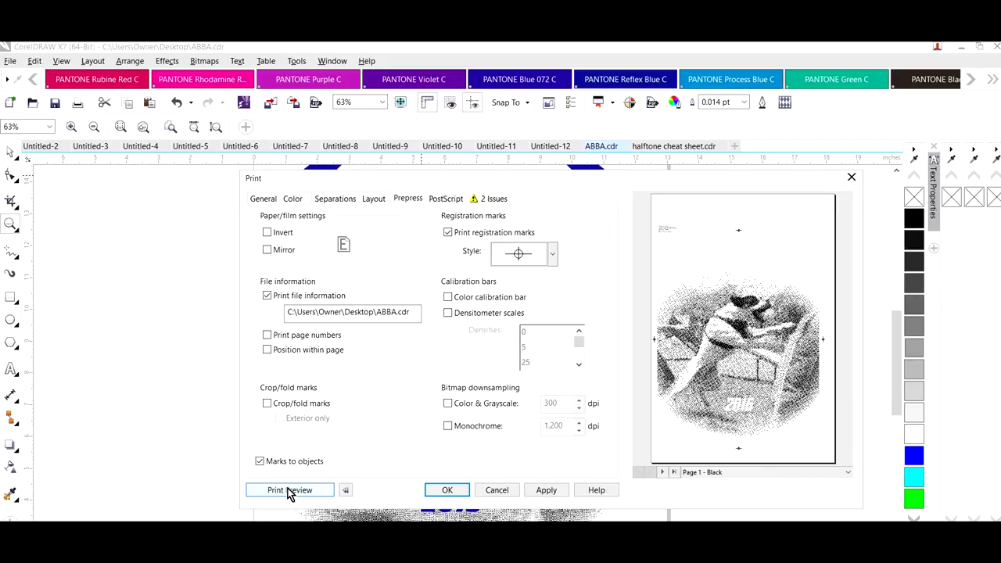
Check the PostScript options and print the separations to a PostScript file named TEST on the Desktop
click(442, 200)
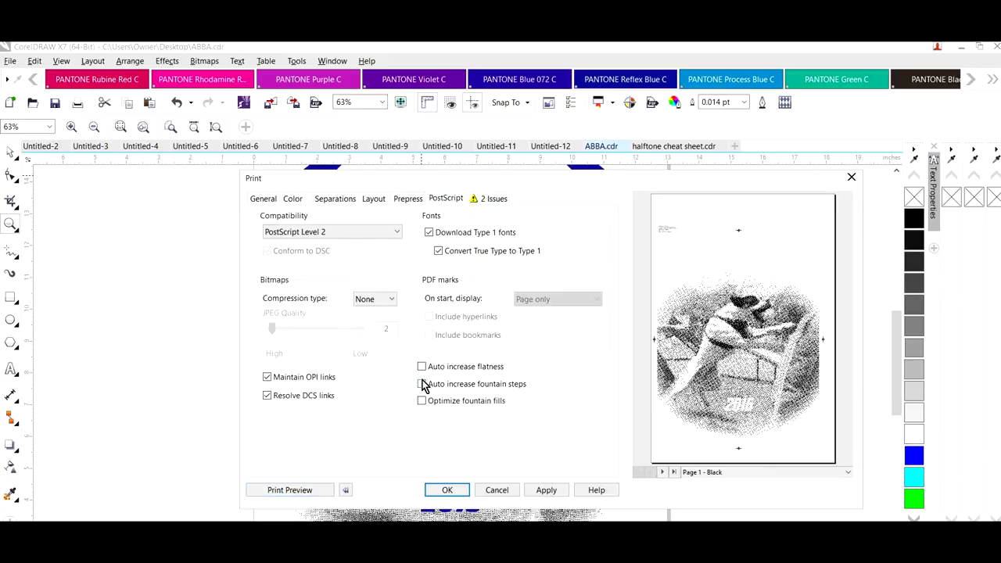
click(447, 488)
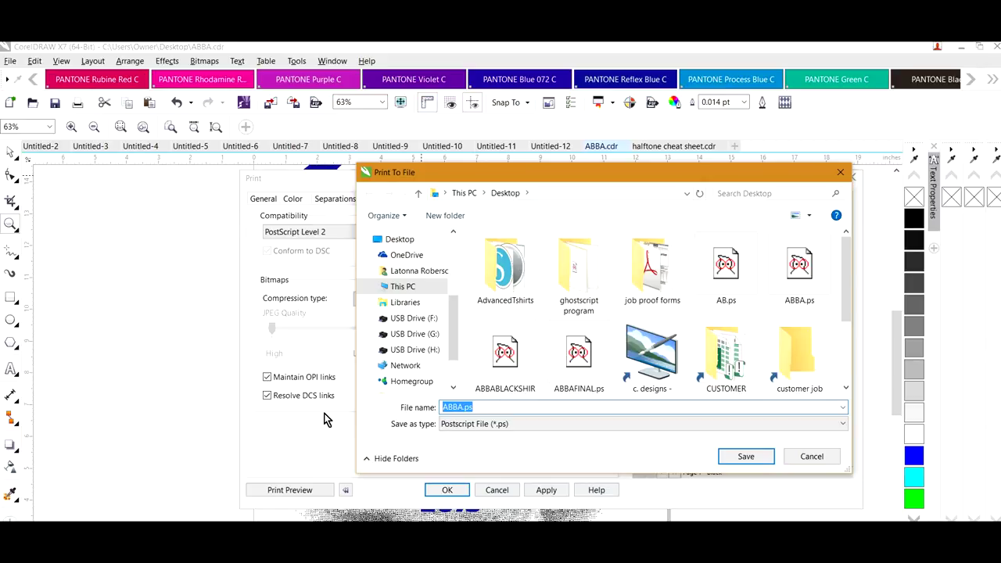
text(TEST)
click(747, 459)
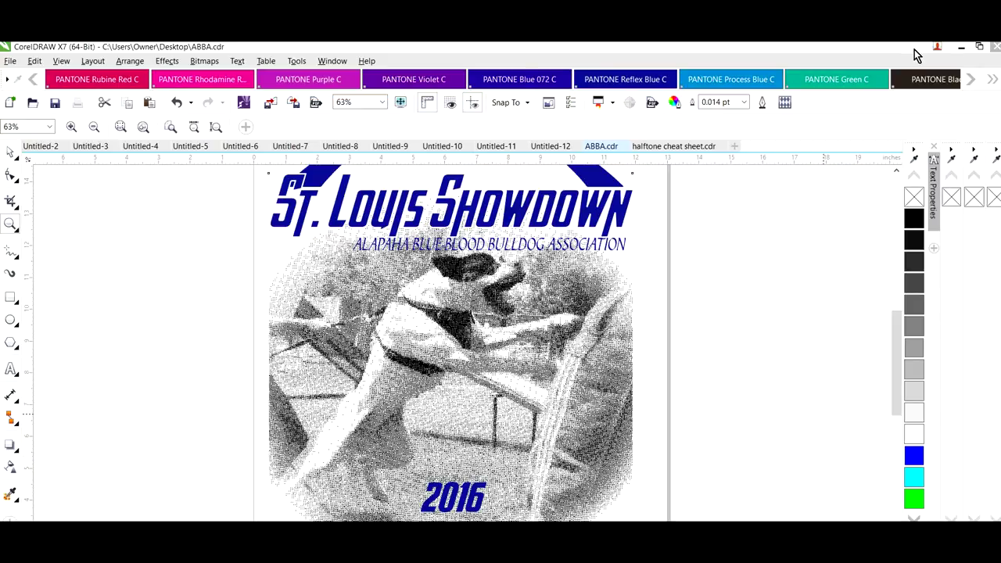
Switch to the desktop, open TEST.ps in GSview and dismiss the registration notice
click(961, 47)
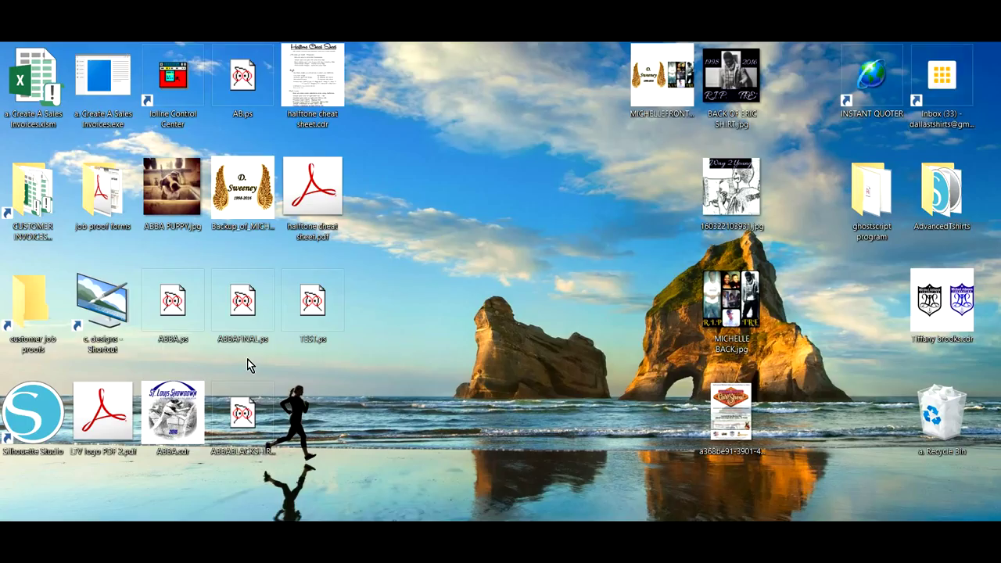
right_click(317, 304)
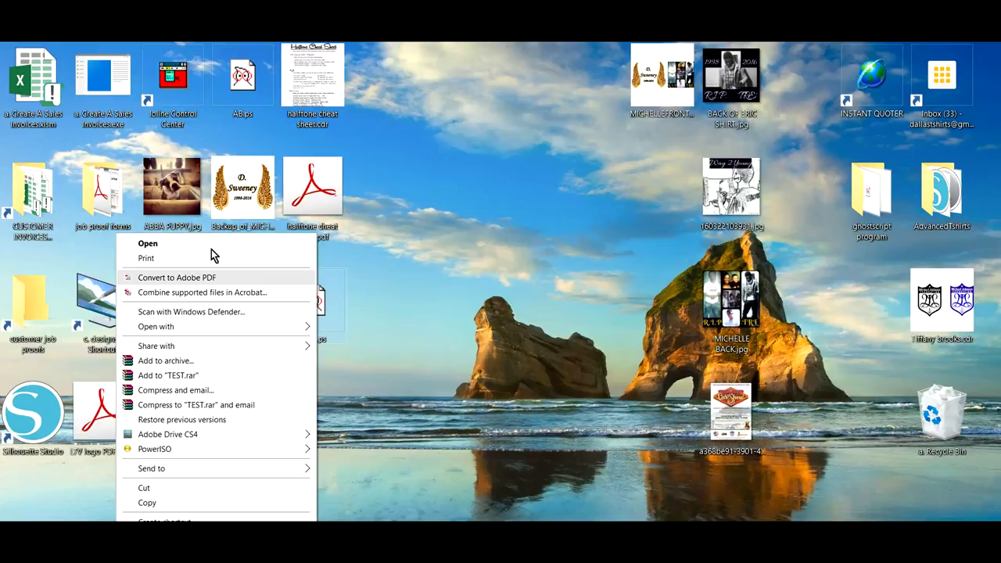
mouse_move(176, 332)
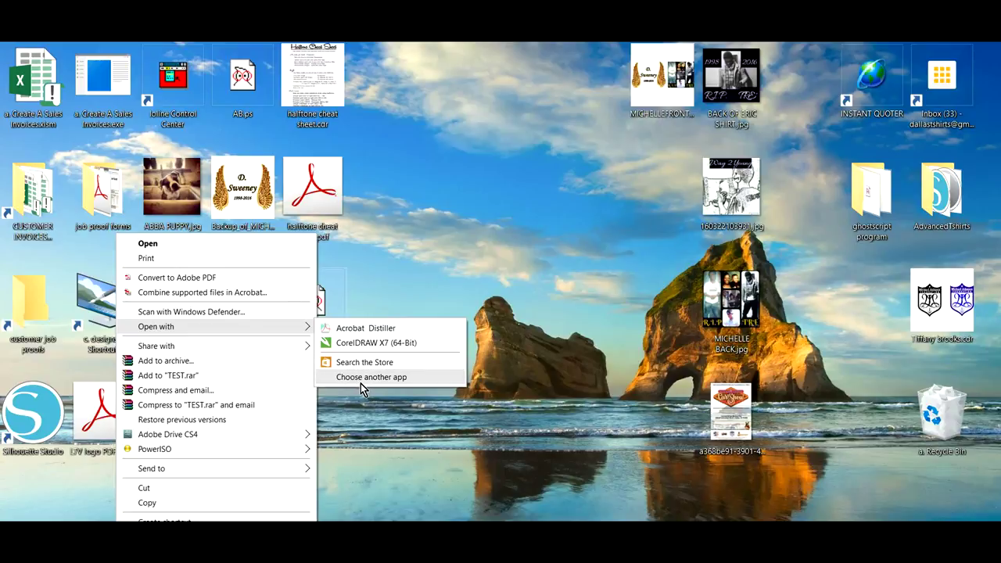
click(412, 230)
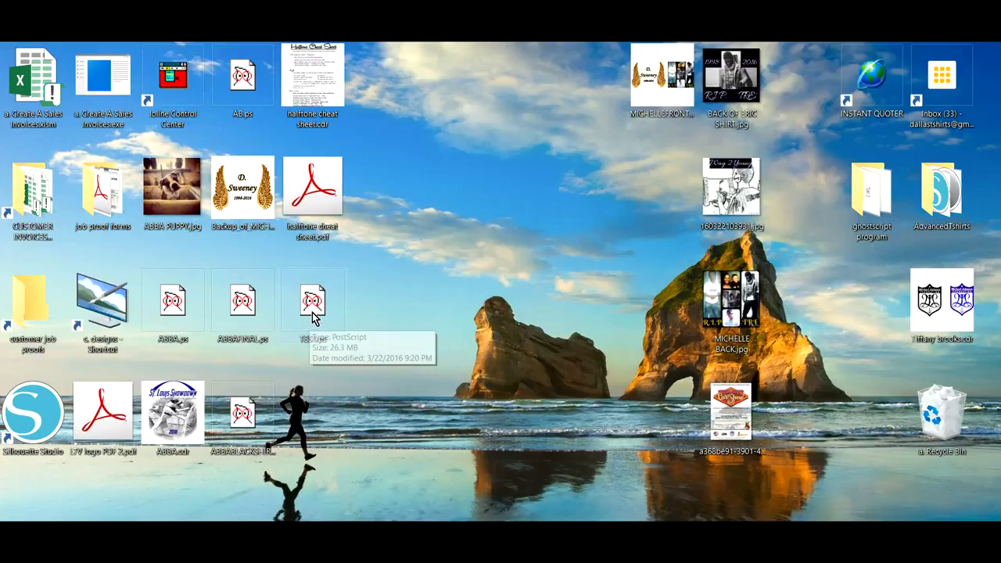
double_click(313, 316)
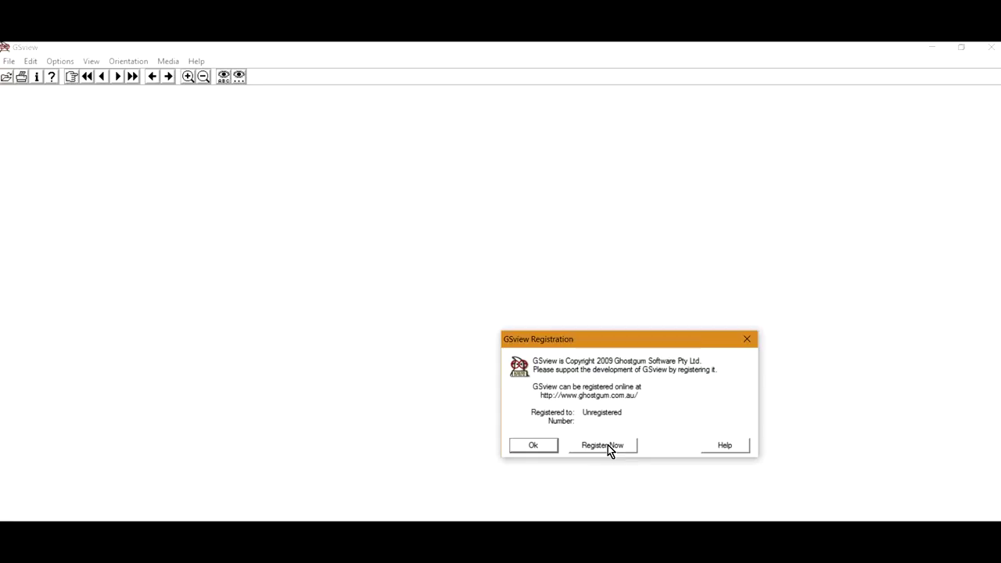
click(521, 444)
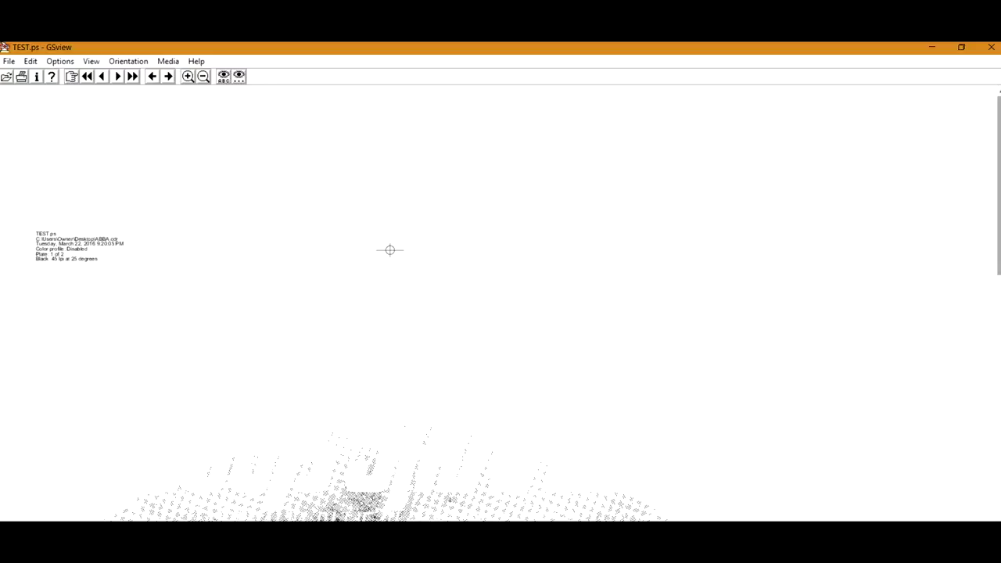
Set the EPSON WF-7510 print properties to Super B (13 x 19 in) document size and Photo Paper Glossy, with print preview enabled
drag(998, 256, 996, 284)
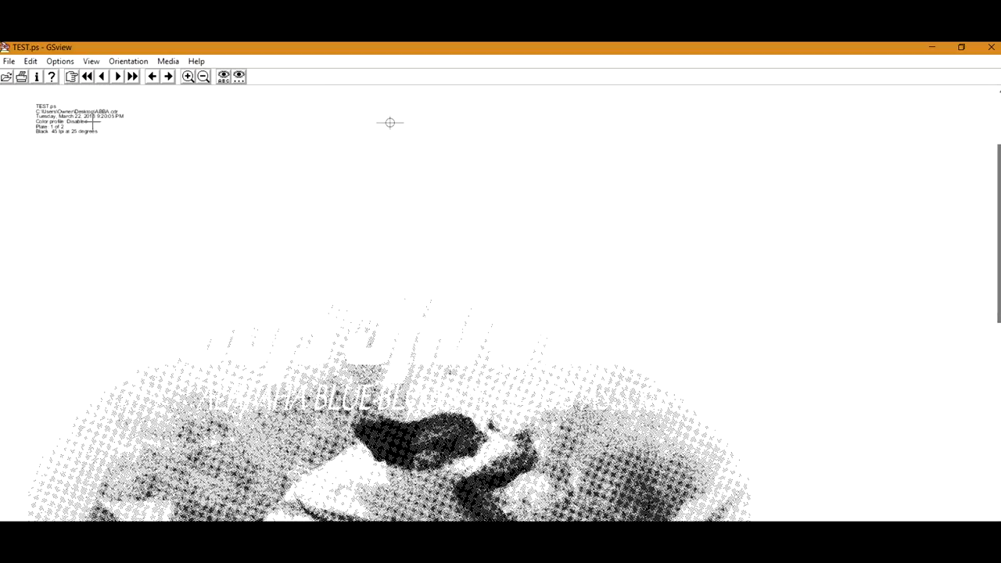
click(7, 61)
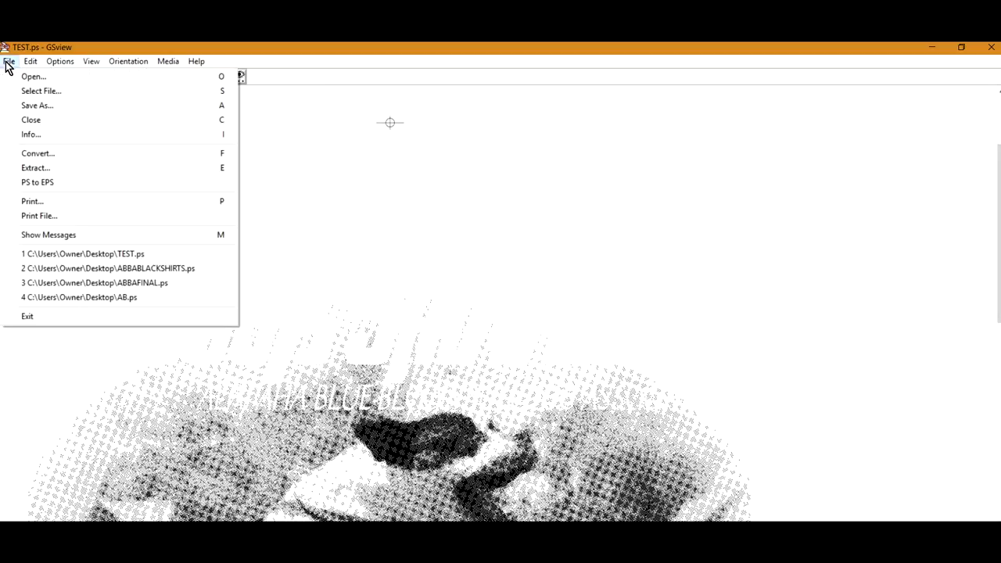
click(33, 201)
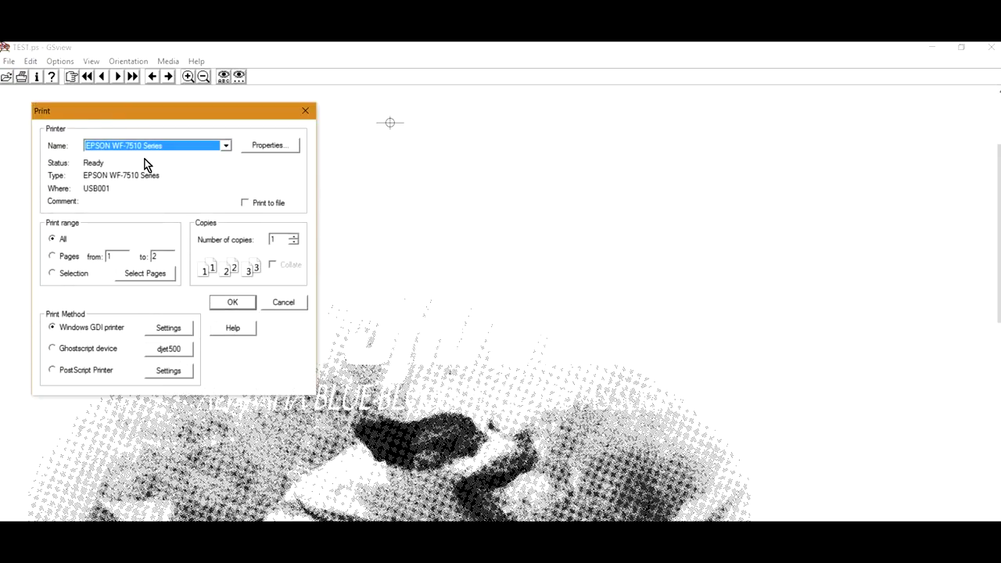
click(273, 145)
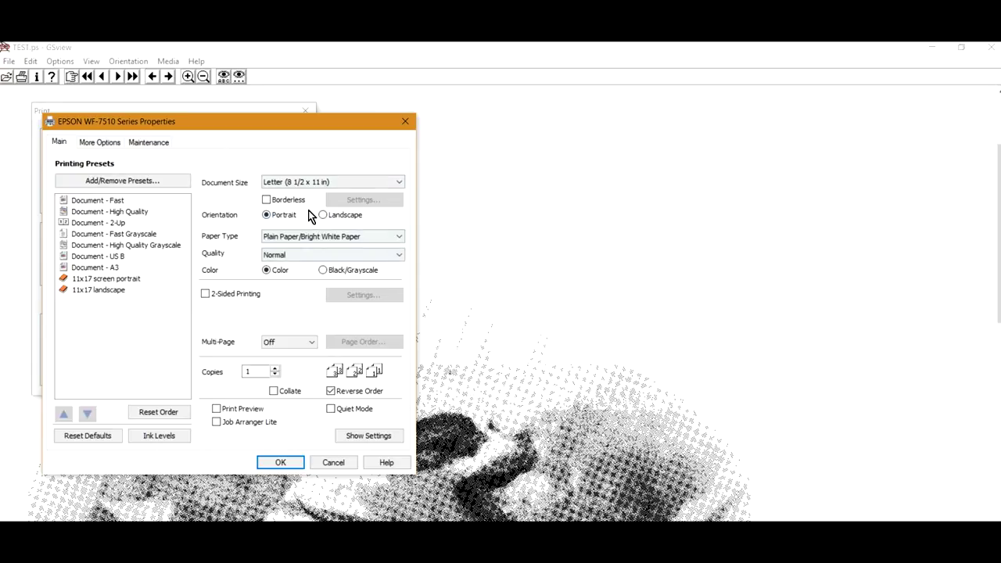
click(288, 188)
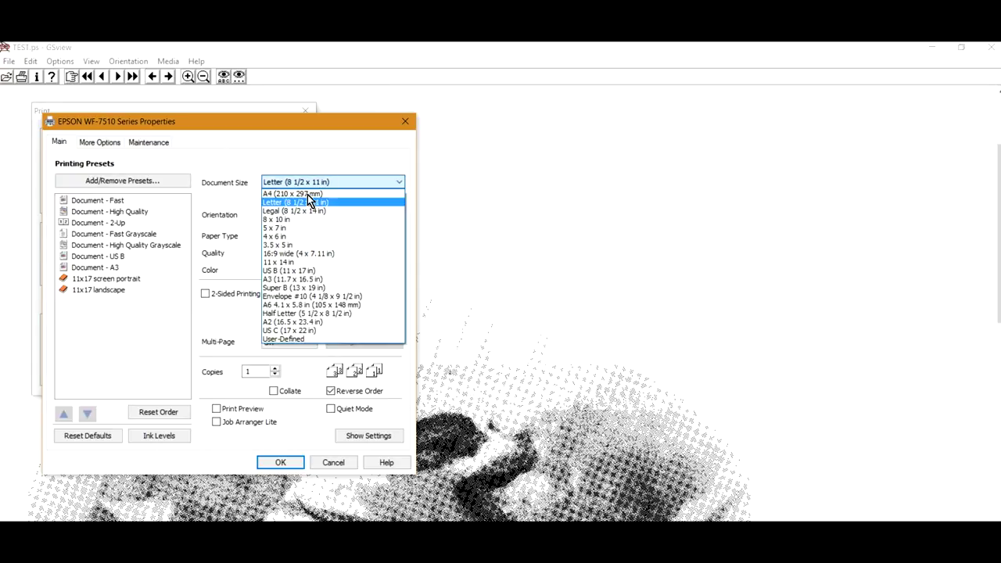
click(294, 288)
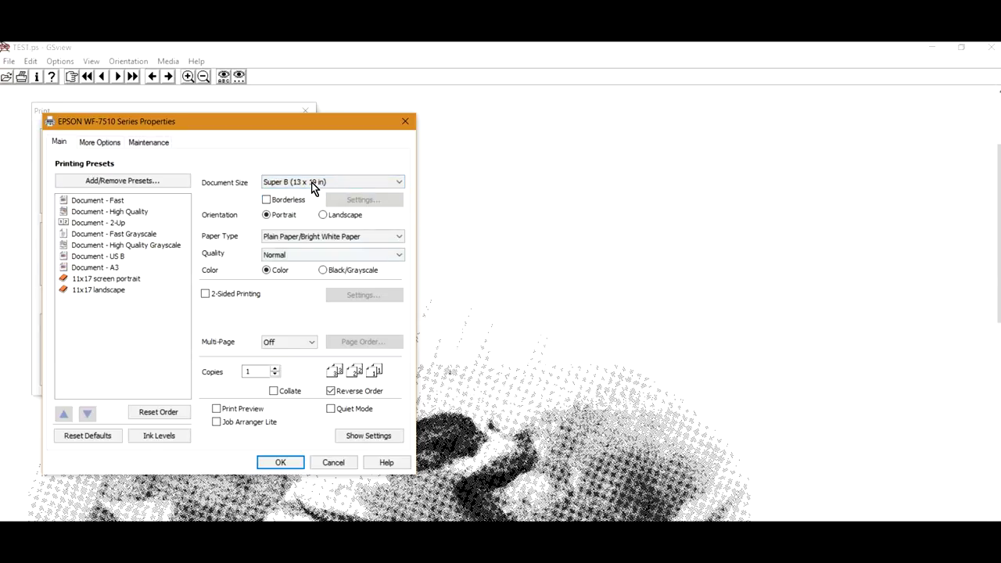
click(279, 243)
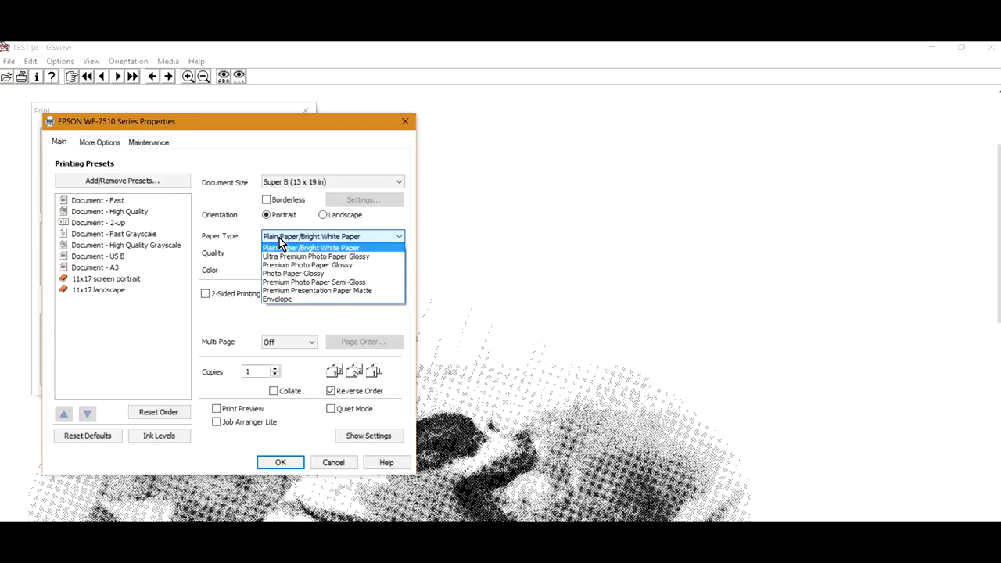
click(284, 274)
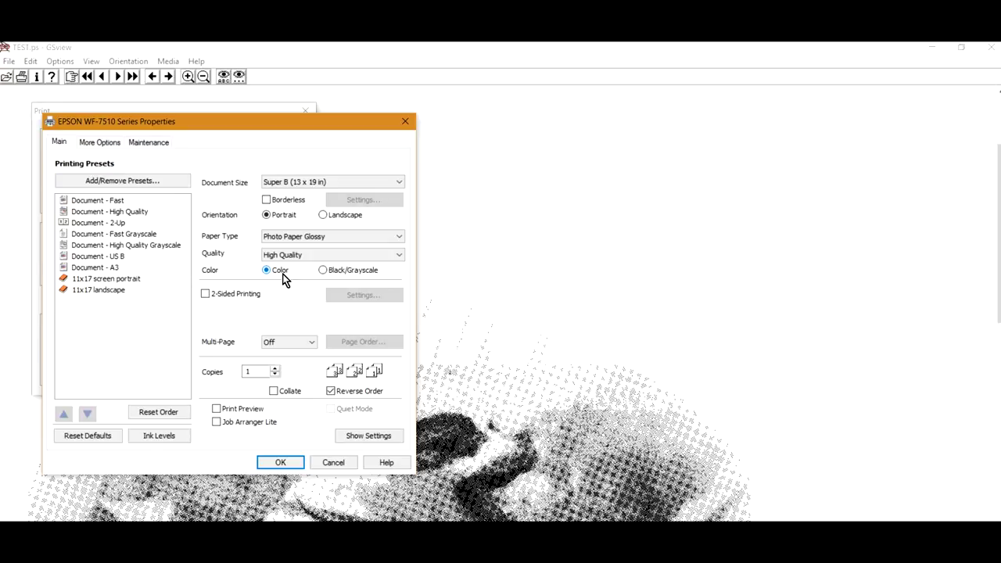
click(217, 411)
click(283, 464)
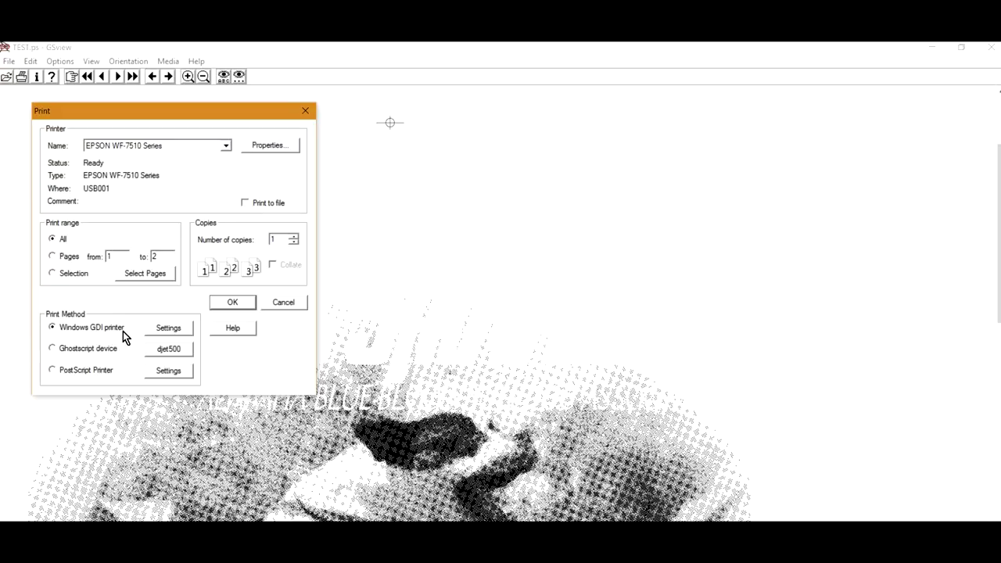
click(233, 304)
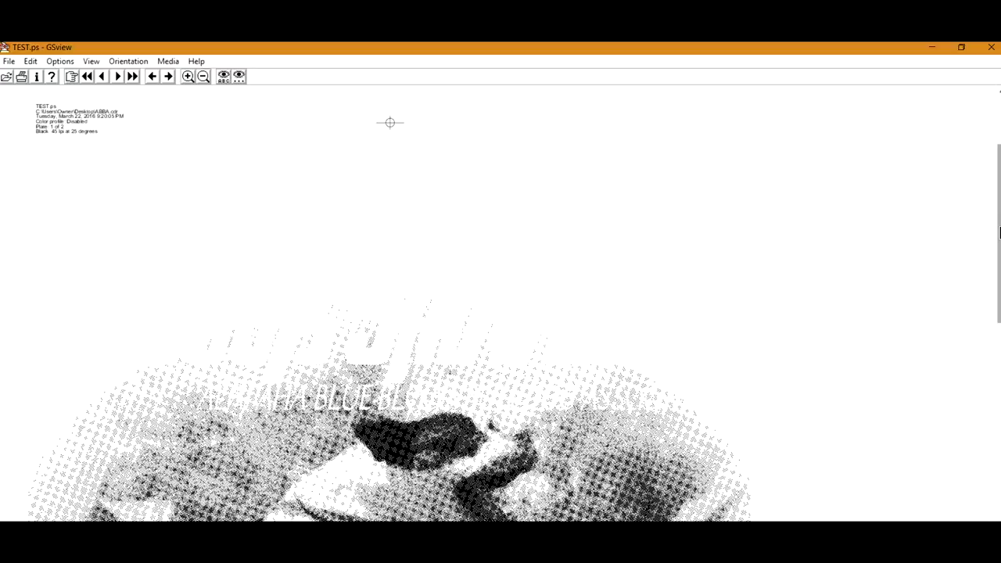
drag(998, 233, 999, 365)
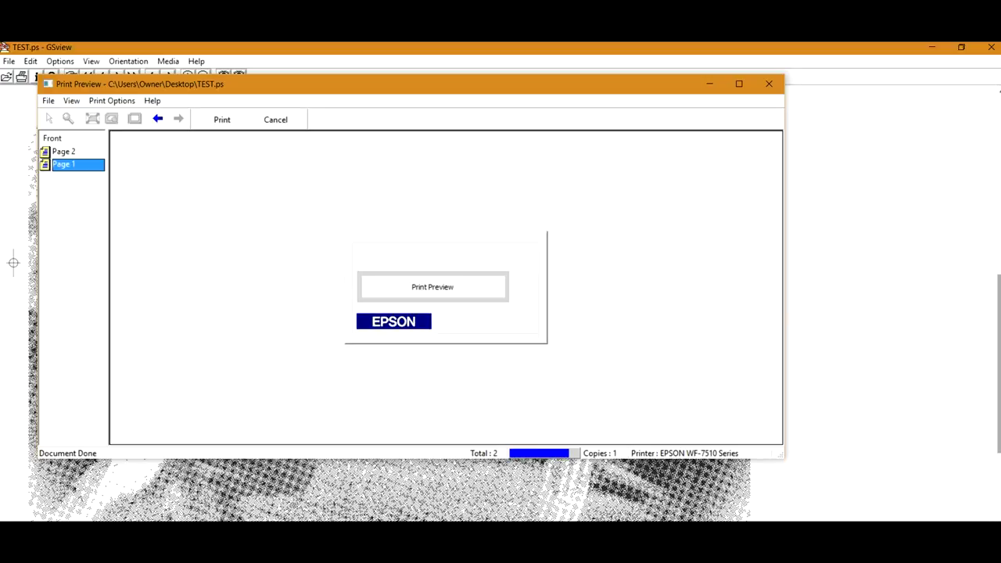
click(279, 121)
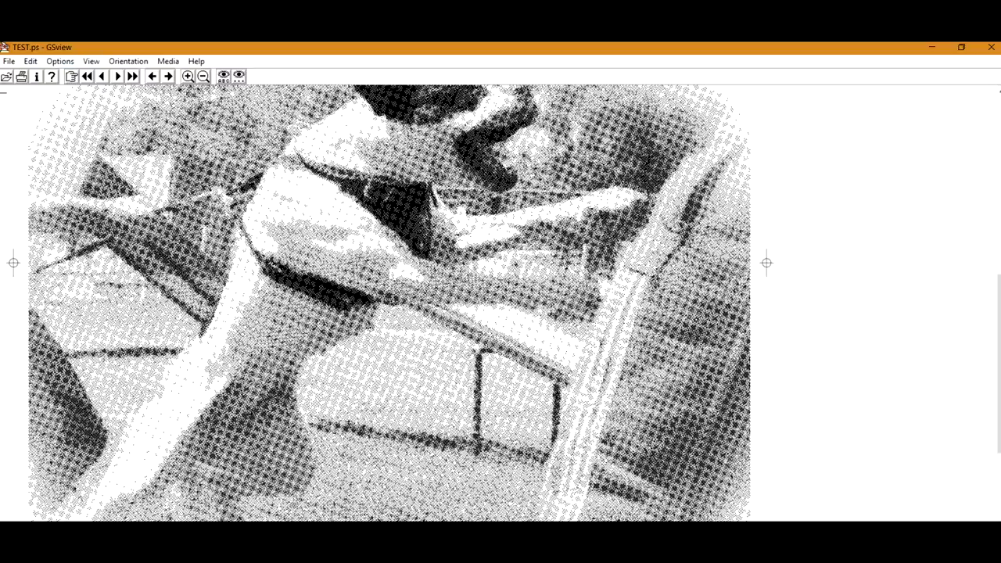
Set the printer orientation to landscape, generate the print preview of the separations and display its page 2
click(9, 61)
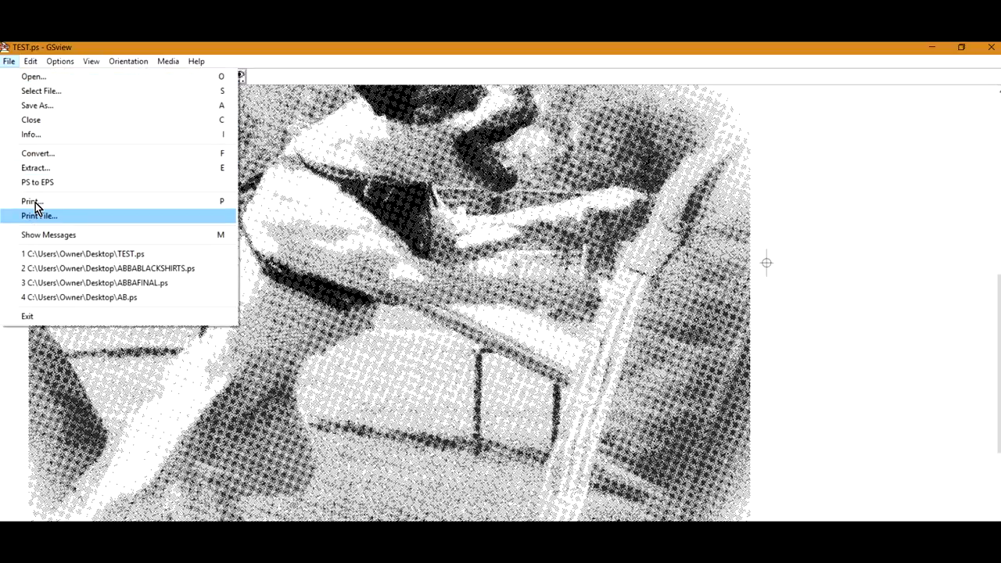
click(34, 201)
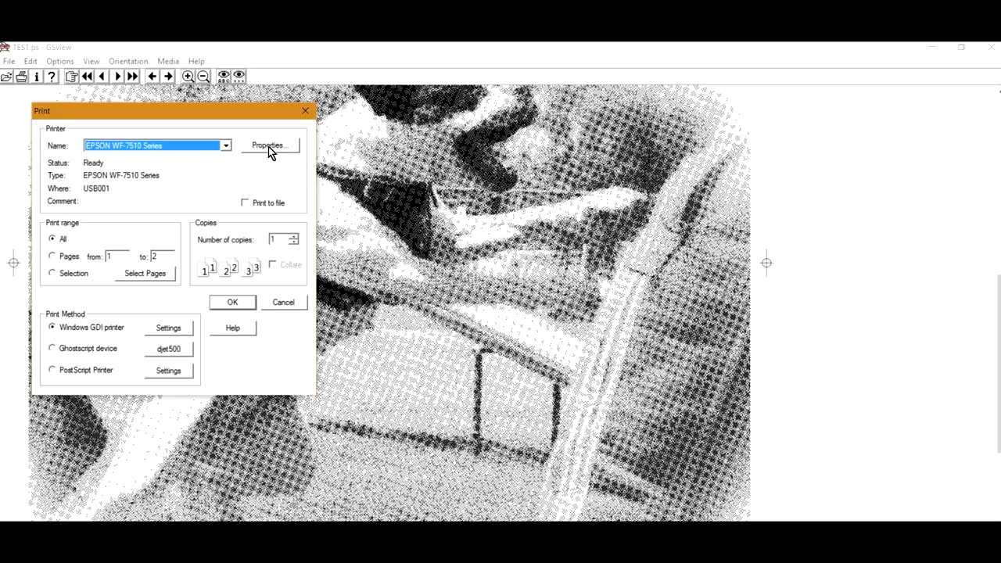
click(269, 149)
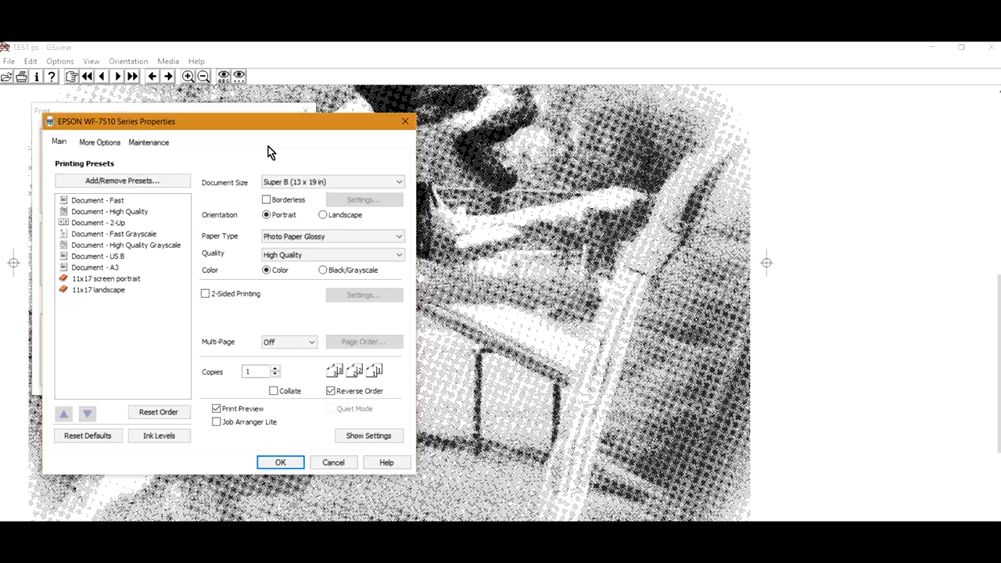
click(218, 409)
click(323, 214)
click(277, 463)
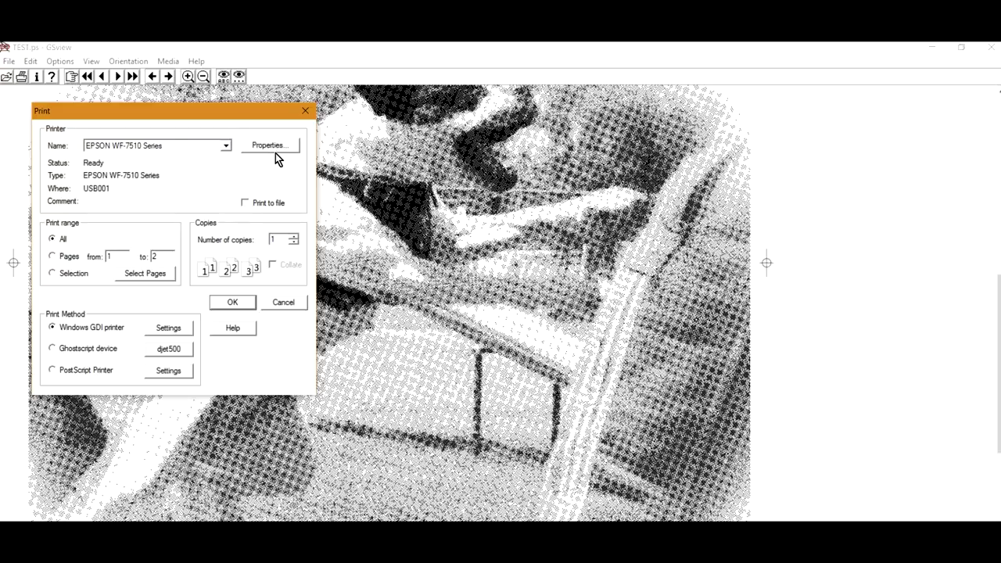
click(227, 305)
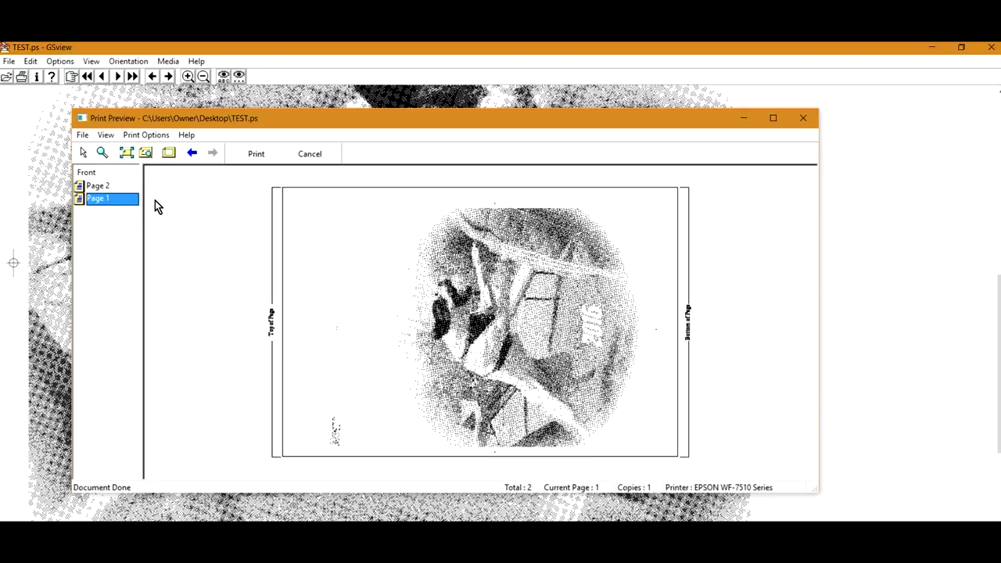
click(94, 187)
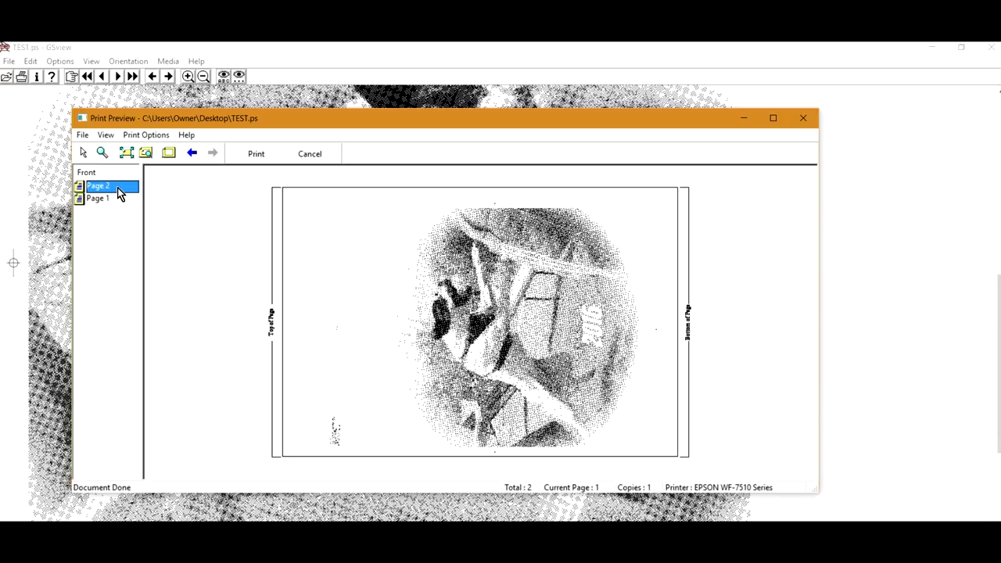
click(120, 194)
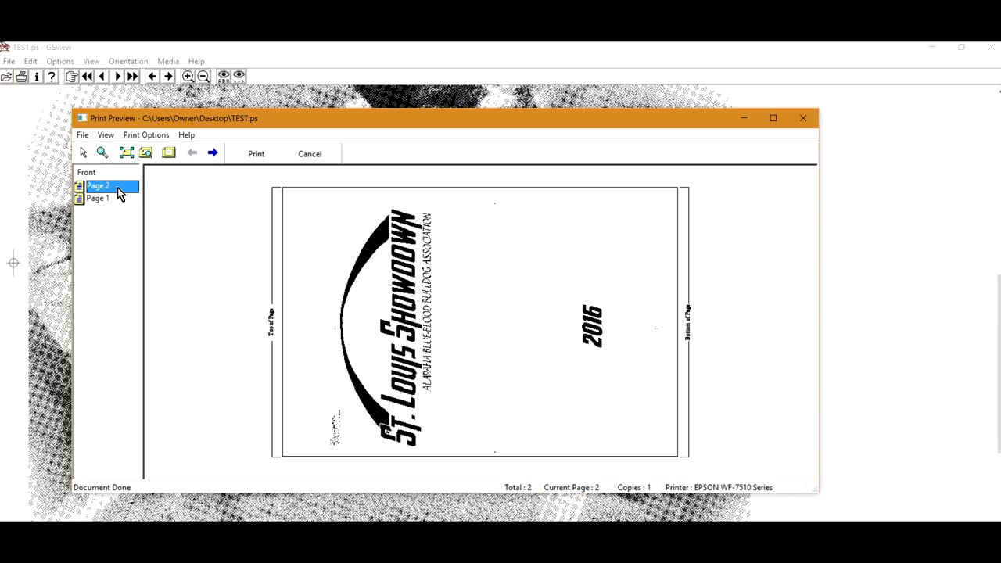
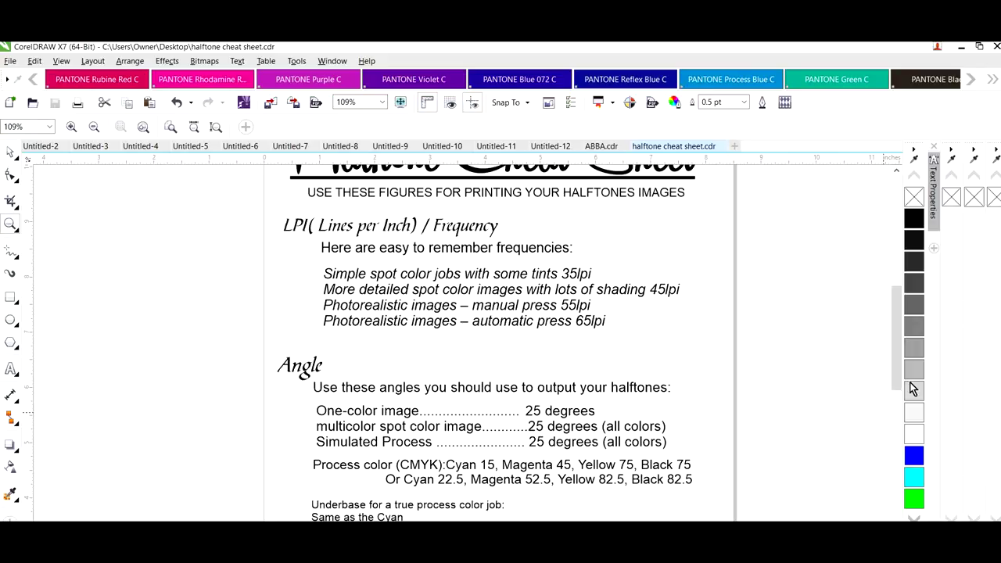
Switch to CorelDRAW and review the frequency, angle and mesh count recommendations on the halftone cheat sheet
drag(893, 308, 810, 346)
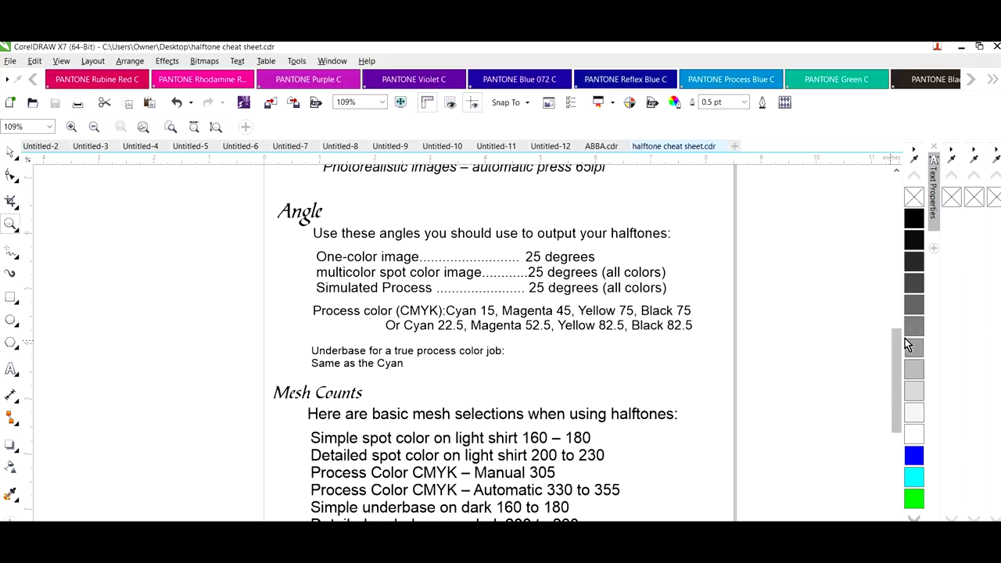
scroll(892, 357, down, 1)
scroll(891, 356, up, 10)
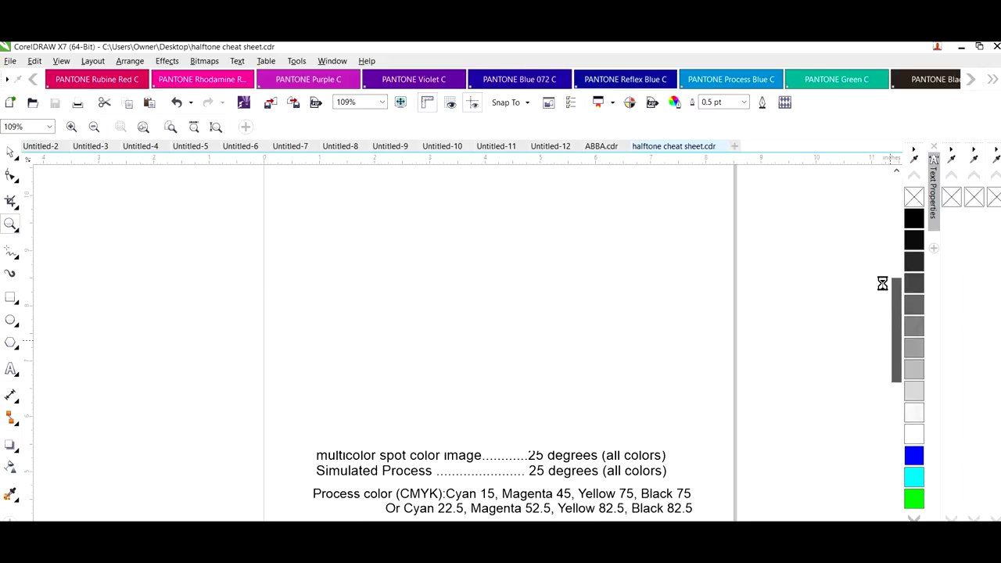
In ABBA.cdr, try inverting the colors of the dog bitmap and undo the inversion
click(596, 146)
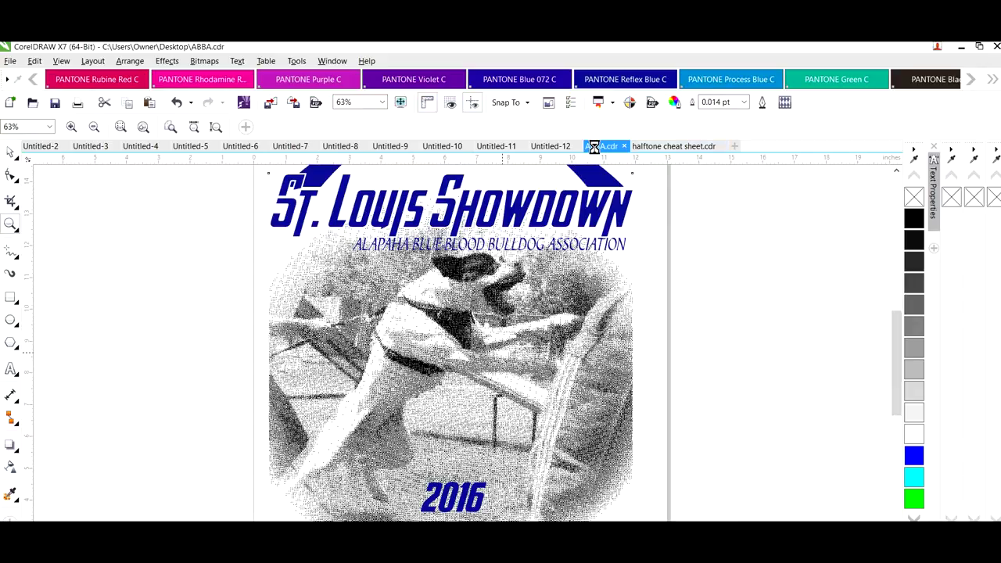
click(10, 152)
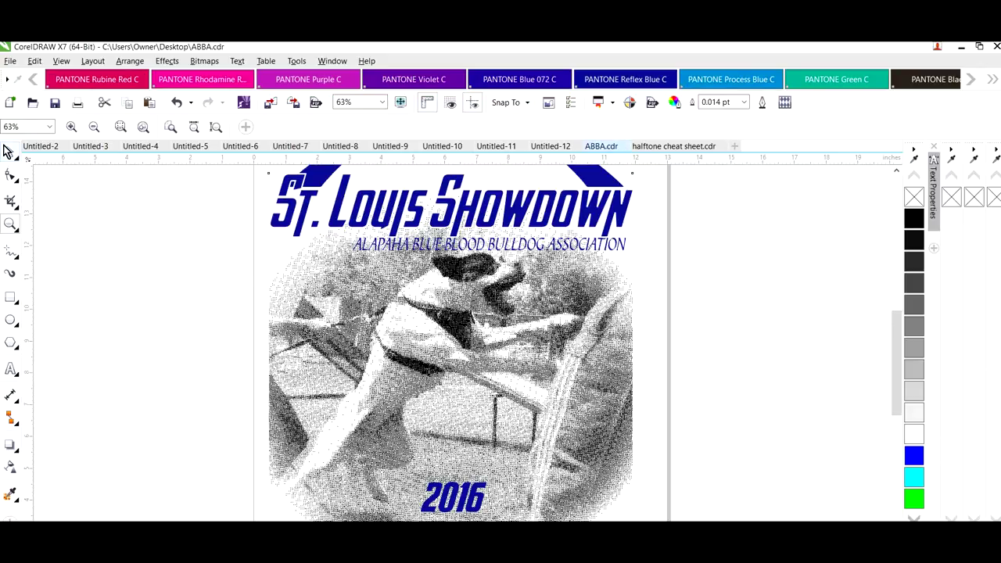
click(365, 299)
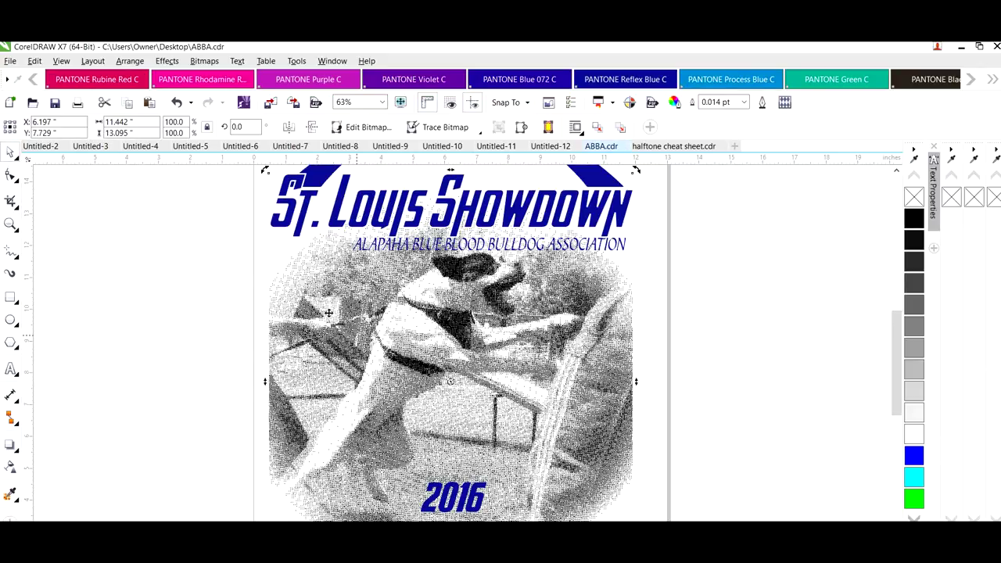
click(204, 61)
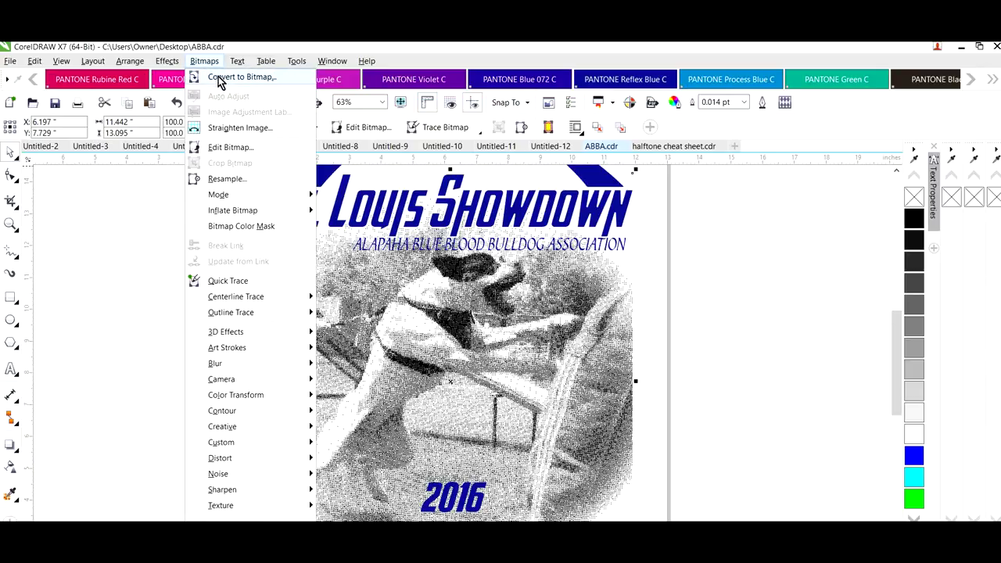
click(166, 63)
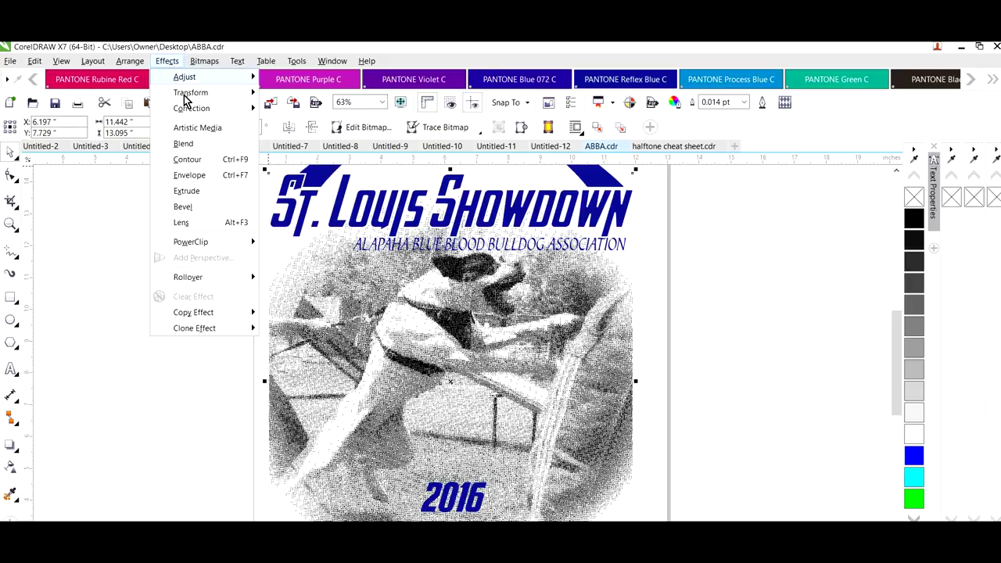
mouse_move(184, 93)
click(299, 109)
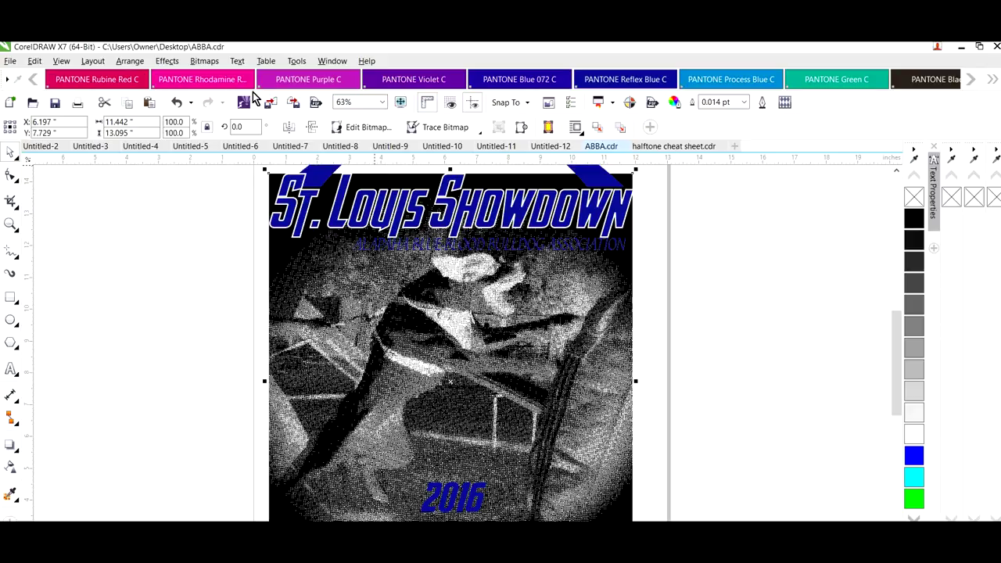
click(179, 103)
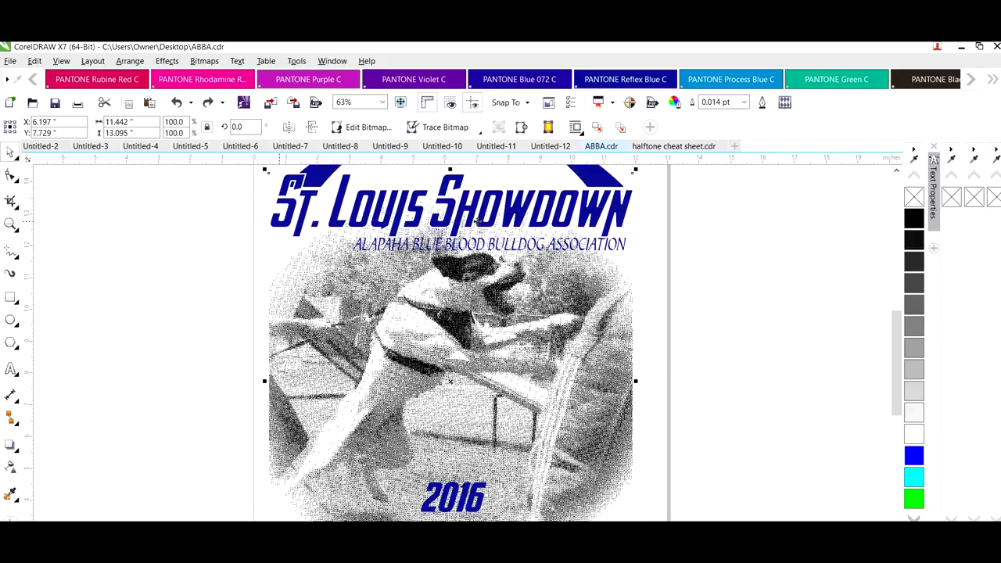
click(324, 281)
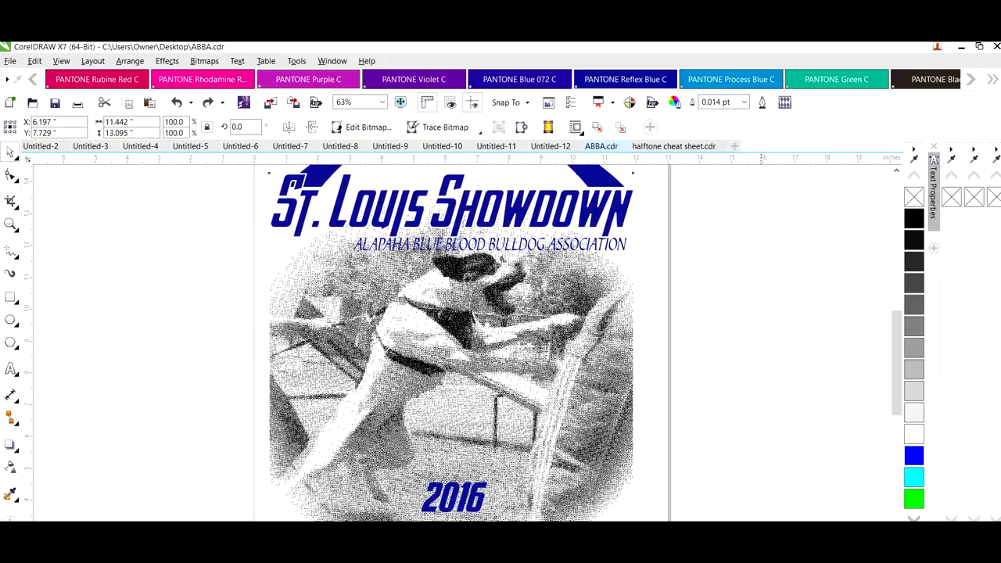
scroll(483, 342, left, 2)
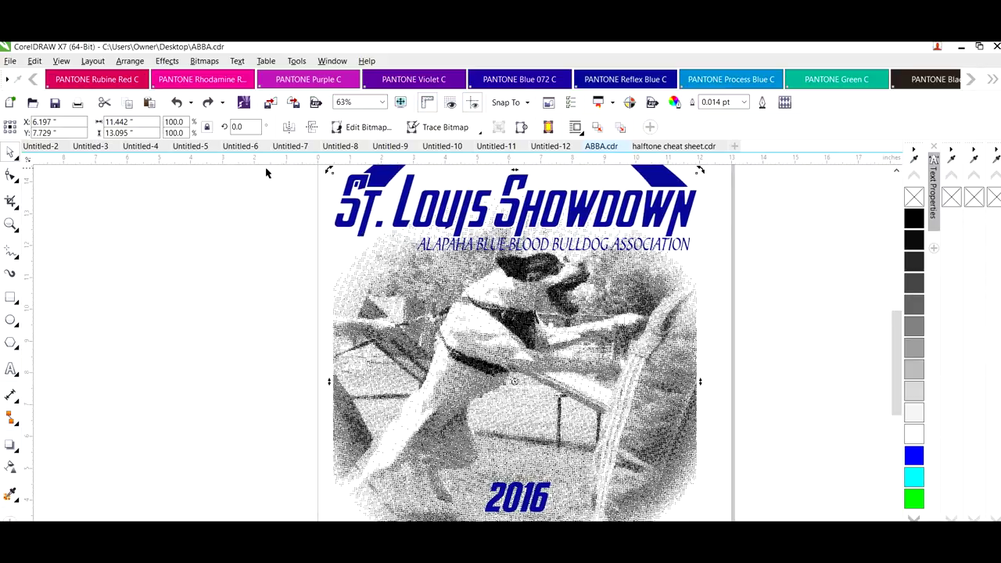
click(205, 62)
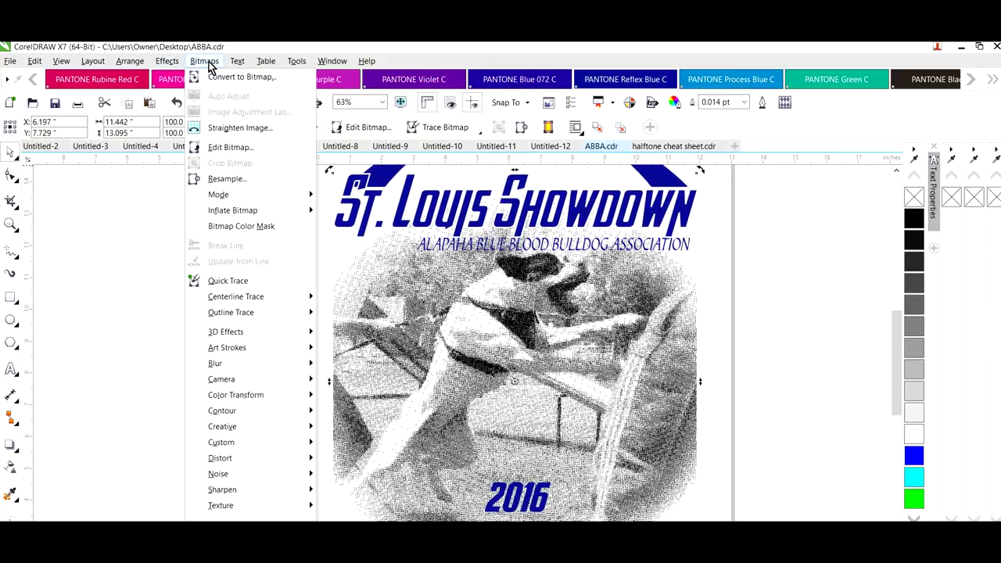
click(467, 304)
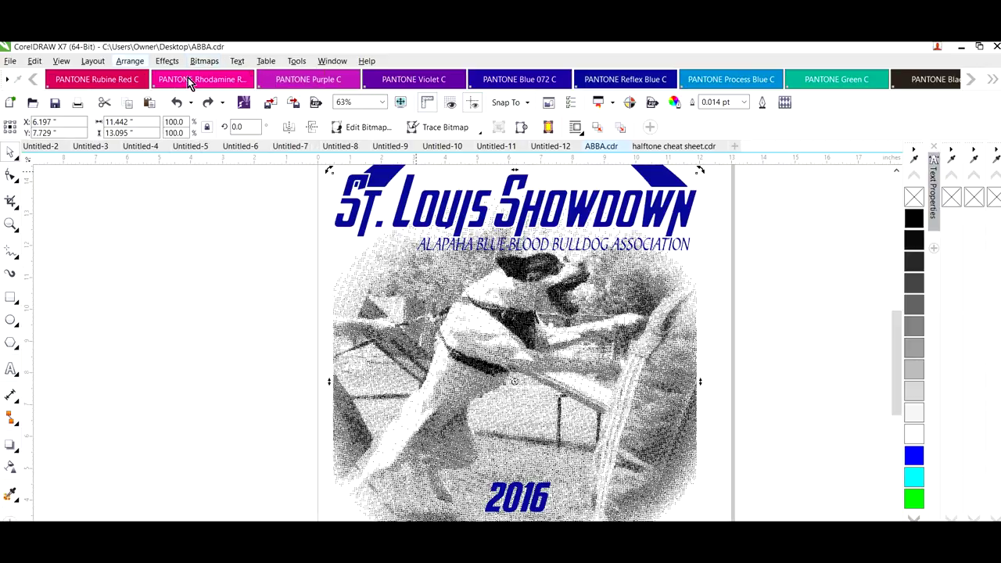
click(167, 62)
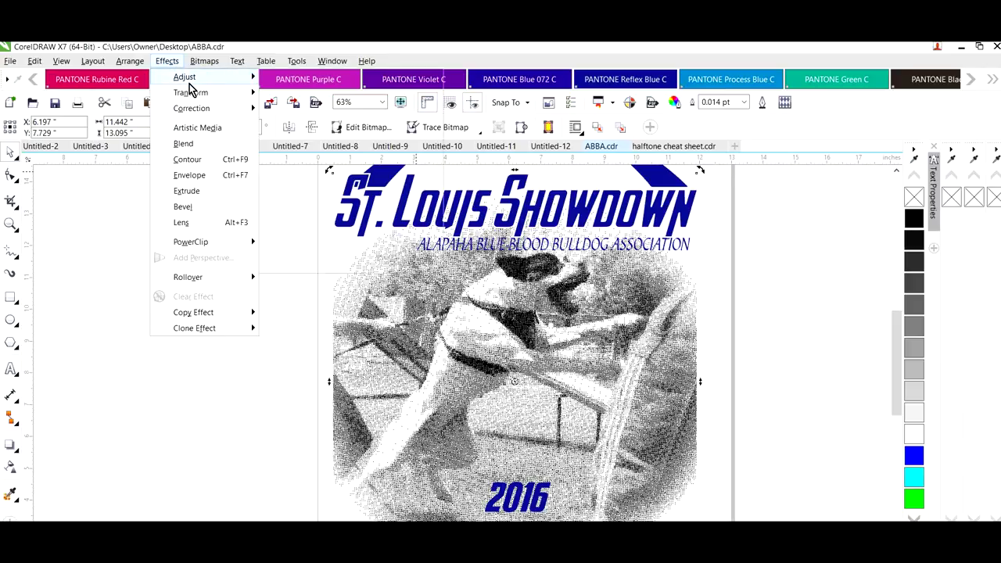
mouse_move(191, 86)
click(201, 62)
click(201, 62)
click(201, 64)
click(201, 64)
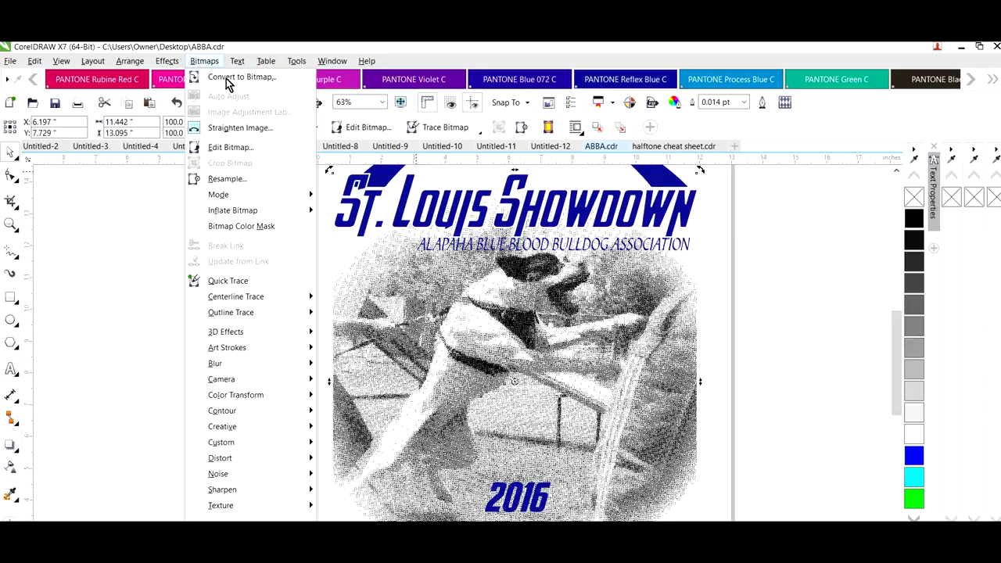
Try converting the halftoned dog bitmap to 600 dpi 8-bit grayscale with a transparent background, and undo back to the continuous-tone photo
click(229, 77)
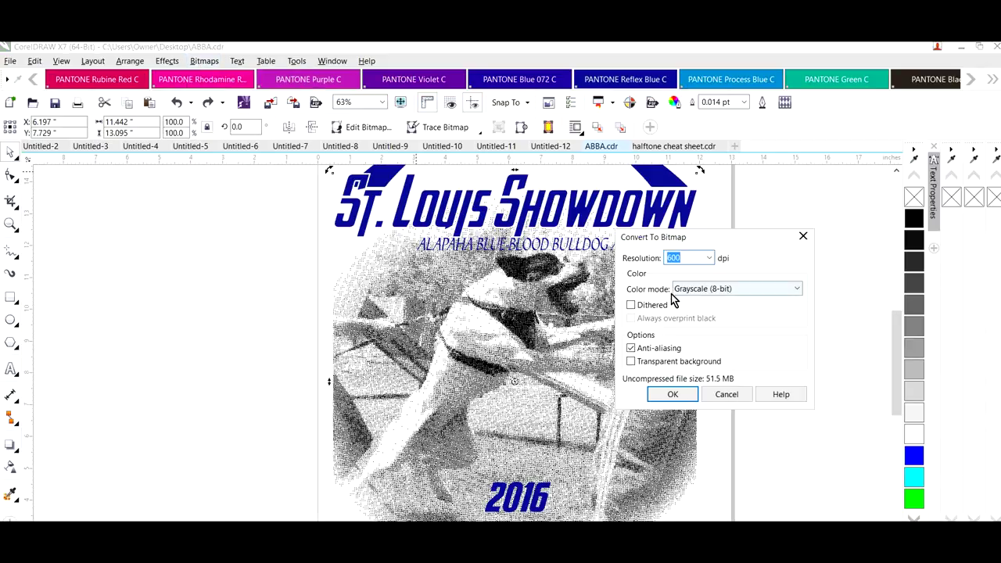
click(630, 361)
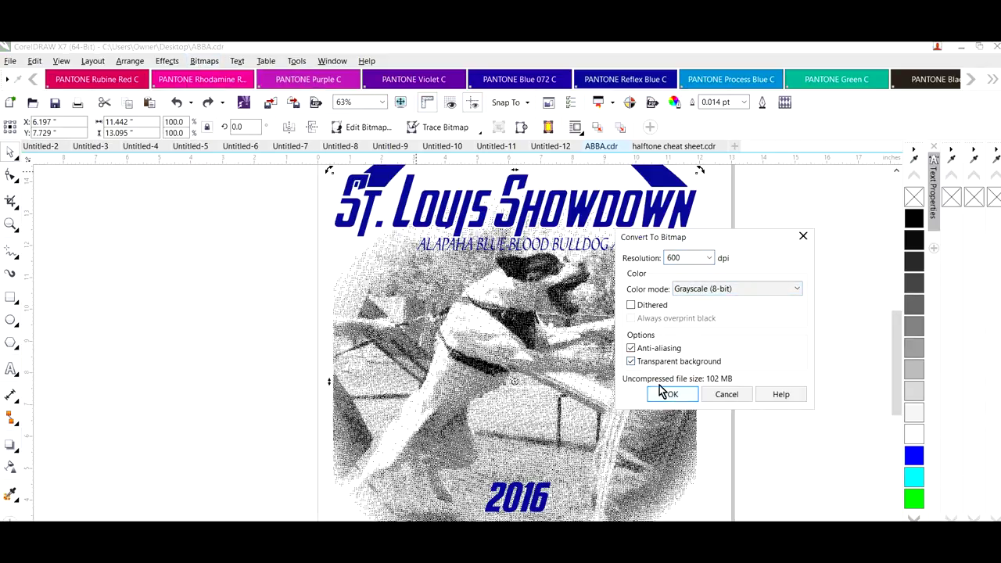
click(669, 395)
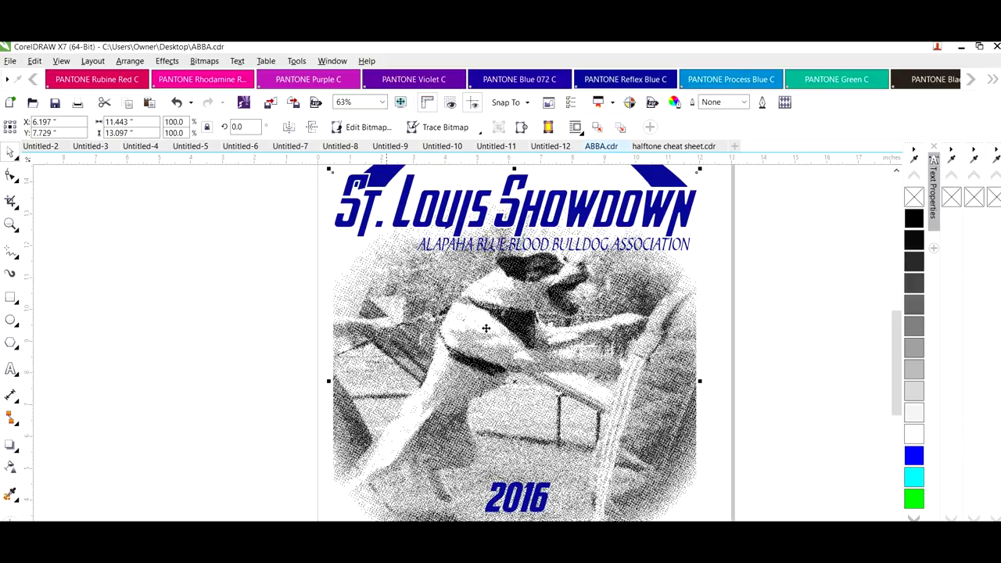
click(176, 103)
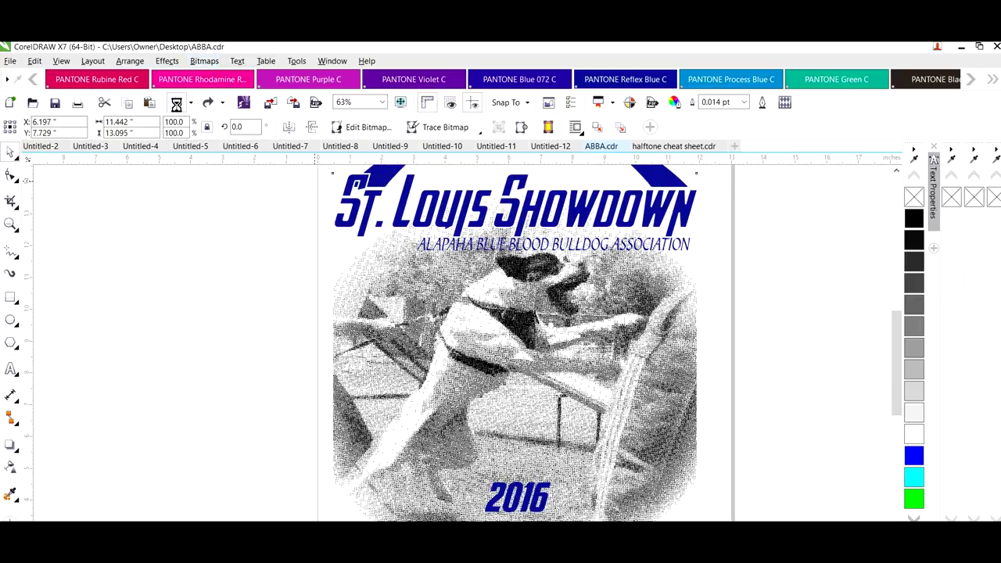
click(177, 103)
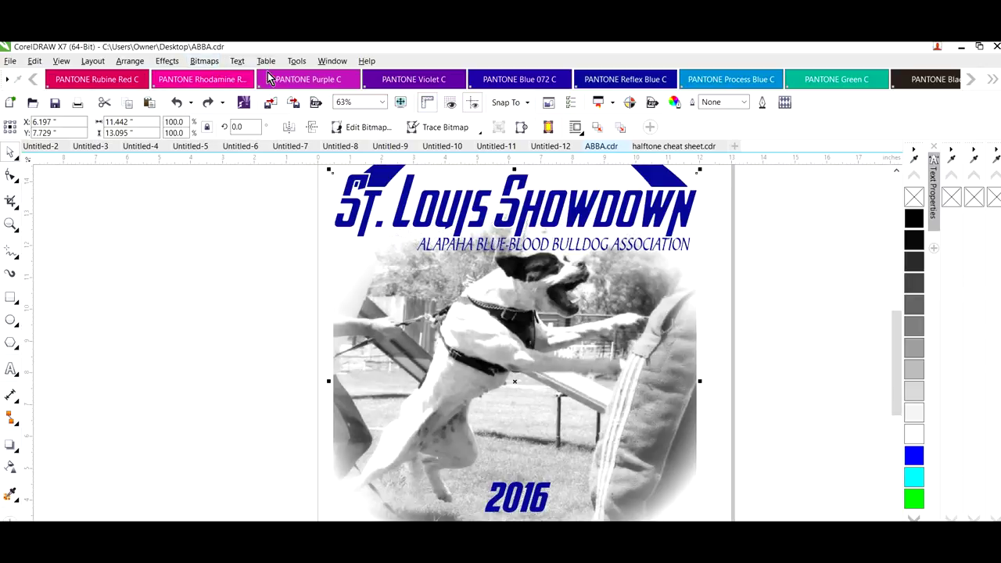
Convert the continuous-tone dog photo to a 600 dpi 8-bit grayscale bitmap with anti-aliasing and a transparent background
click(204, 61)
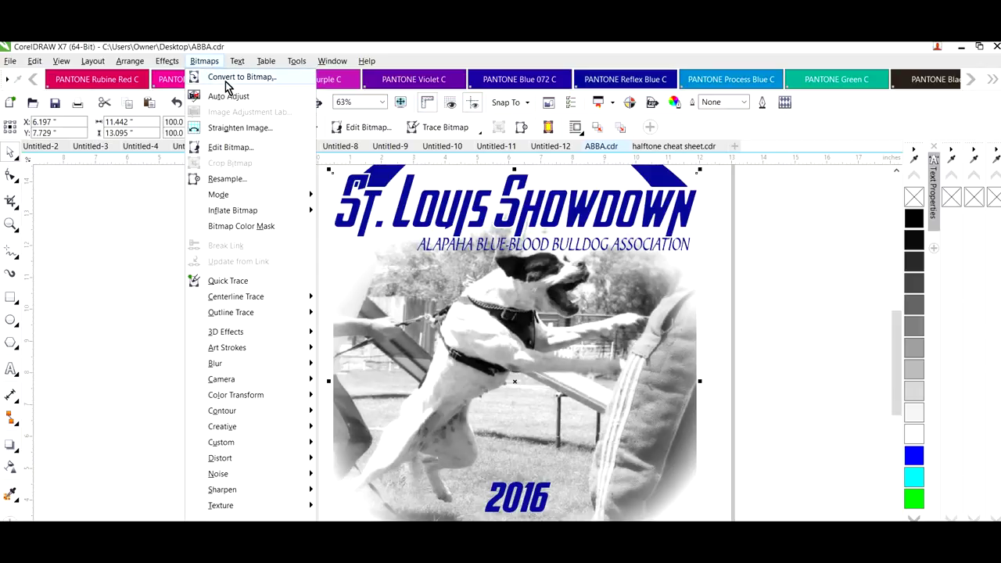
click(235, 74)
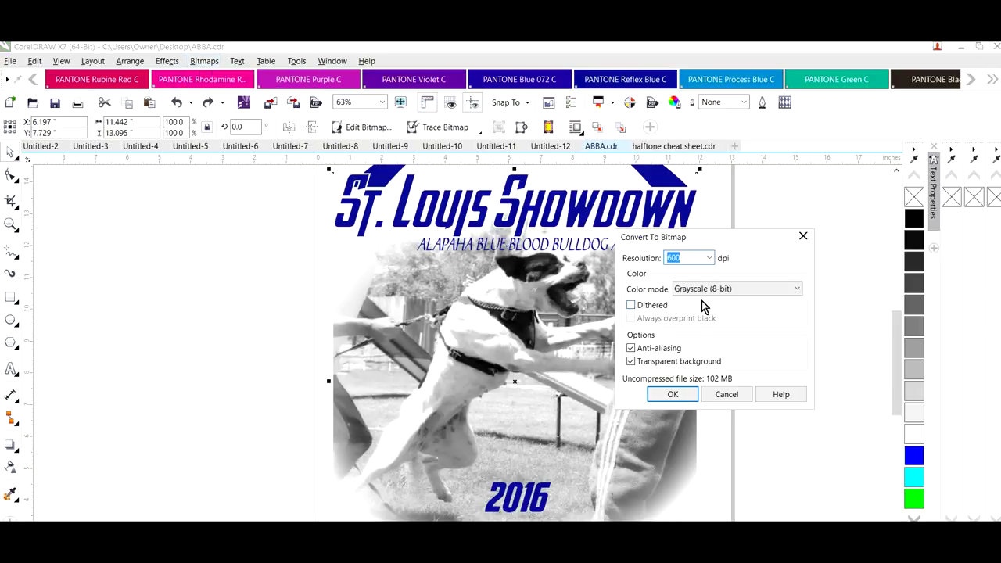
click(669, 396)
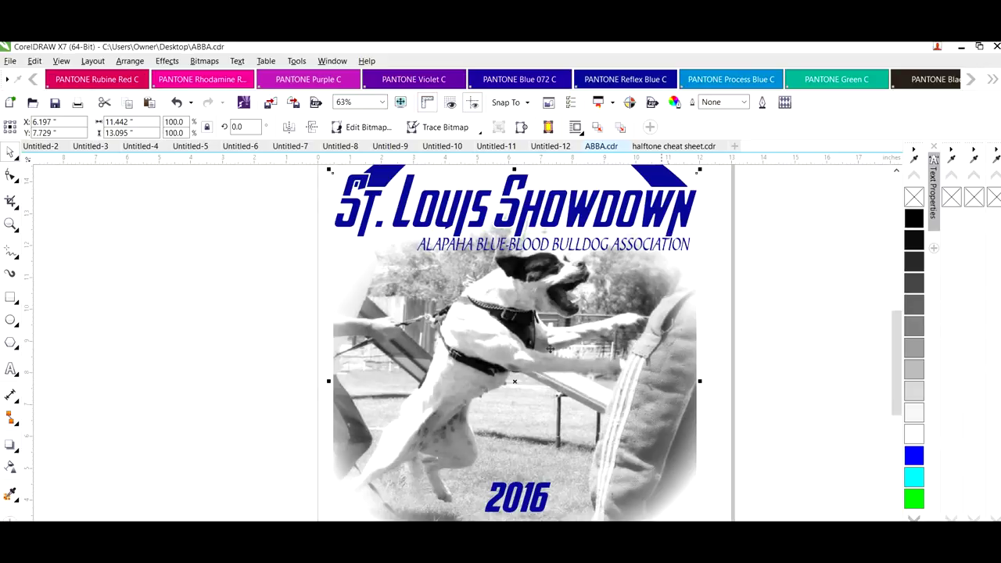
Try inverting the colors of the grayscale dog photo and undo the inversion
click(475, 320)
click(205, 61)
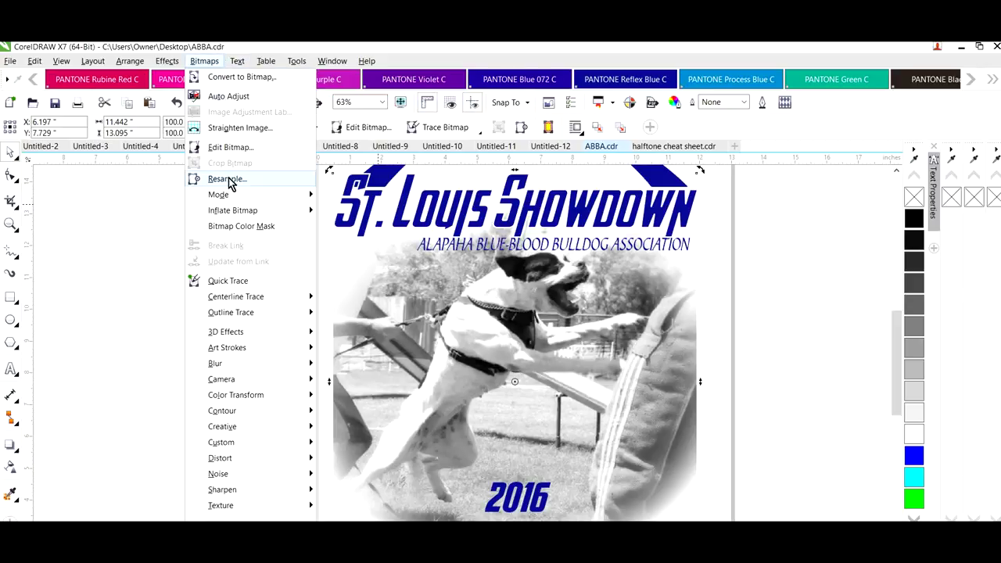
click(165, 61)
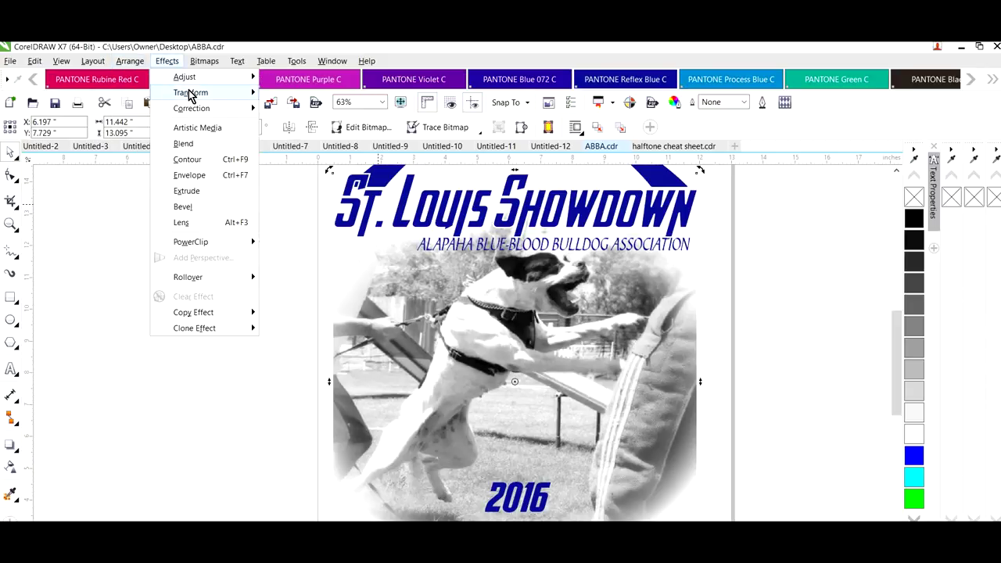
mouse_move(188, 92)
click(316, 110)
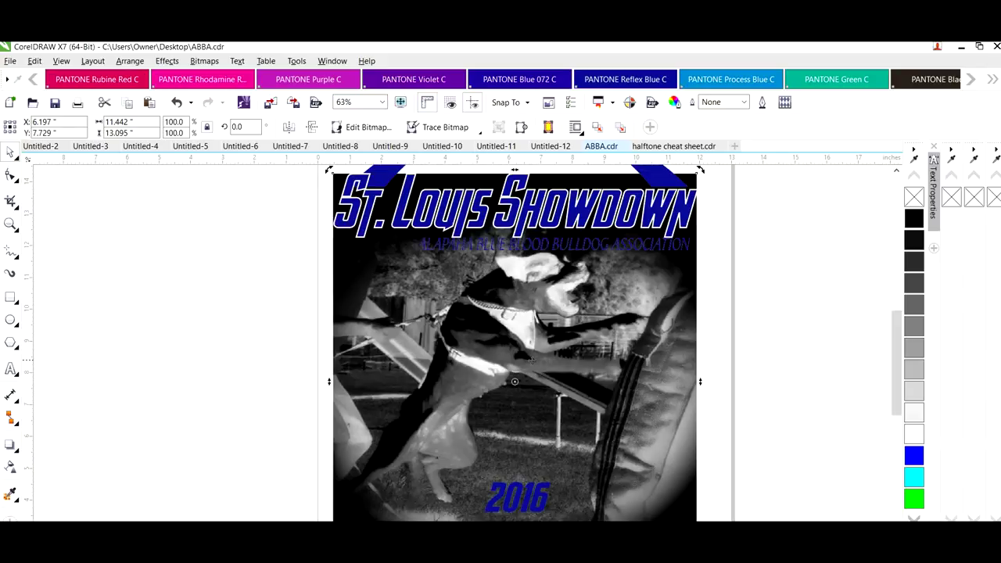
click(177, 101)
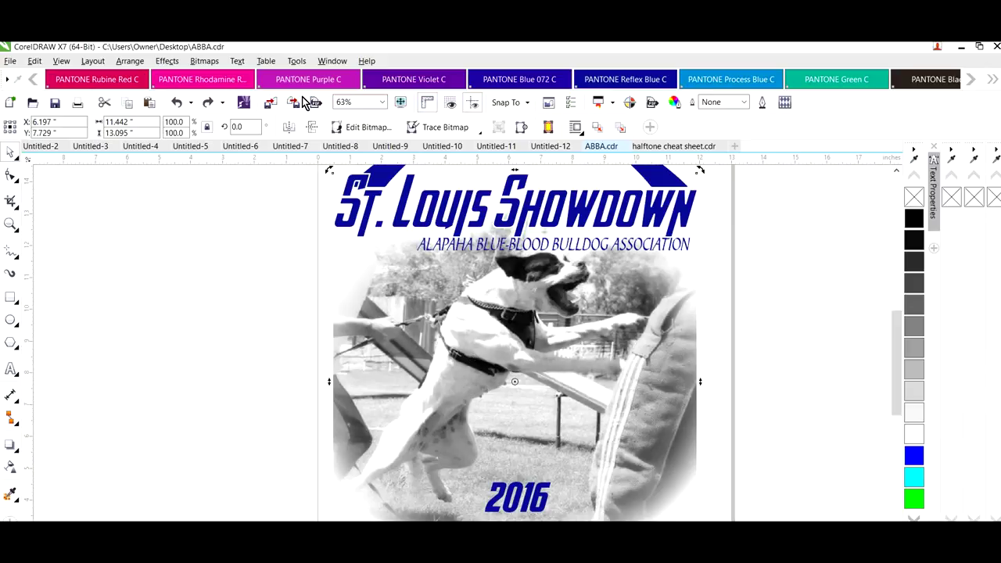
Repeat the dog photo's bitmap conversion at 600 dpi in 8-bit grayscale with anti-aliasing and transparent background enabled
click(197, 61)
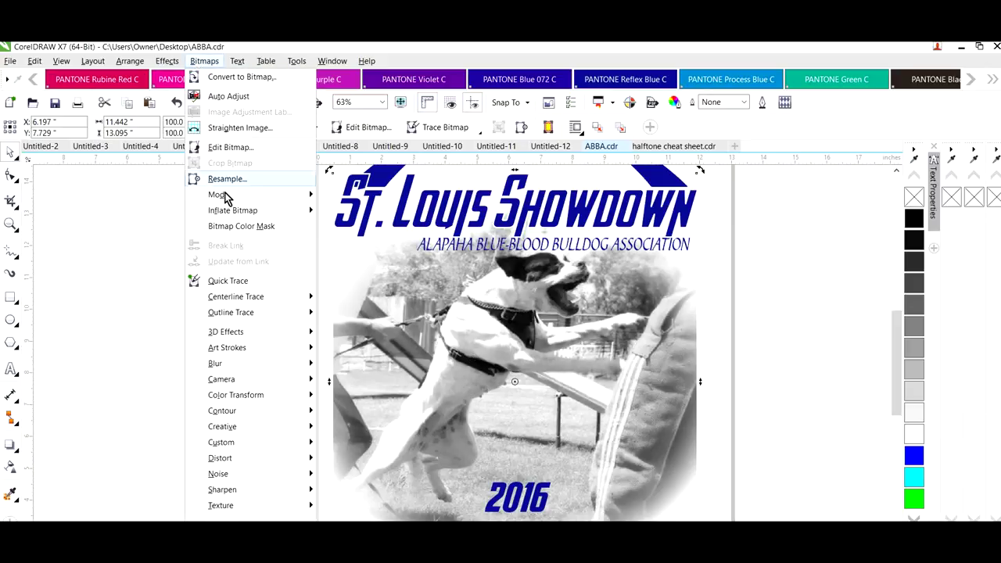
click(215, 80)
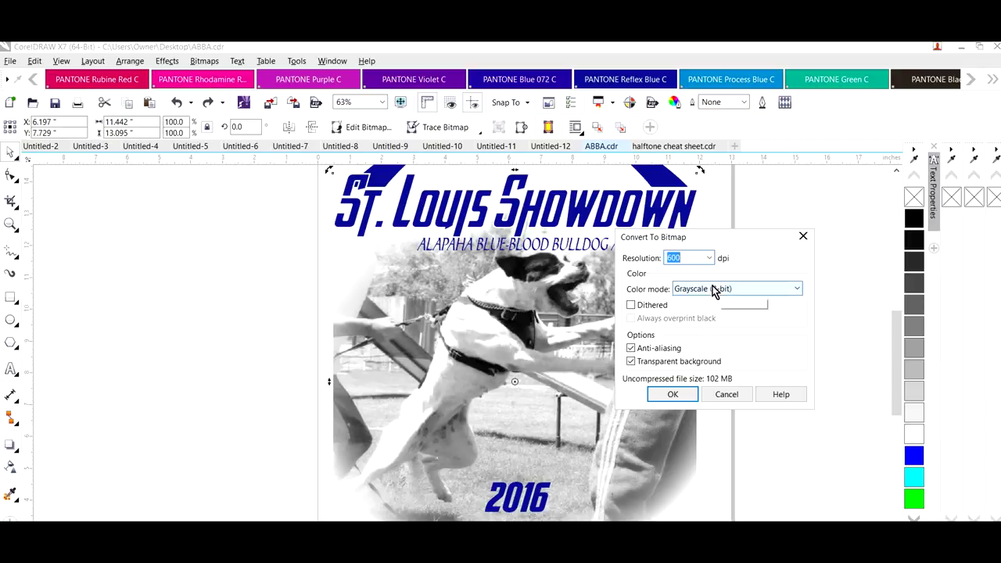
click(672, 396)
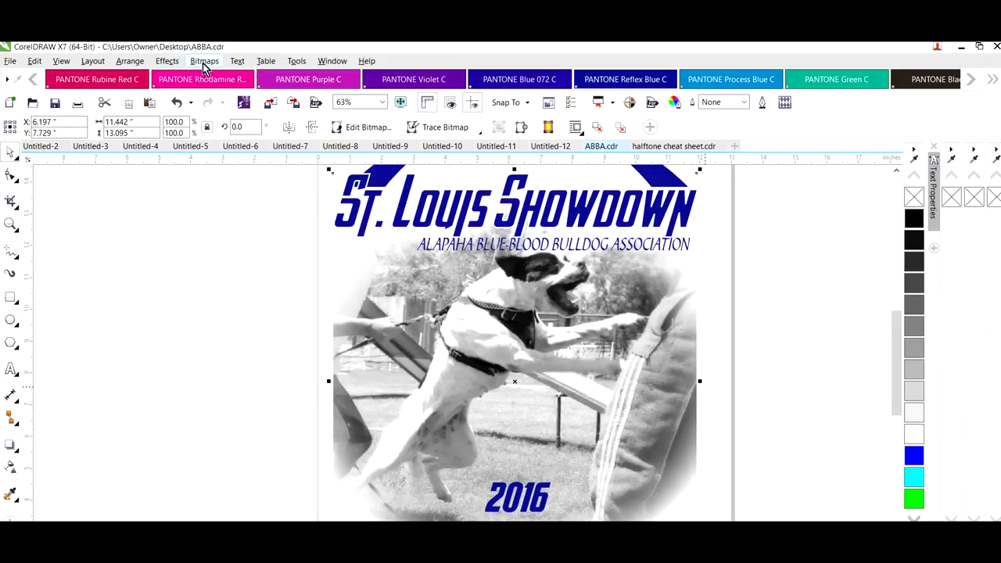
Convert the dog photo to a 1-bit black-and-white halftone with a round screen at 25 degrees and the frequency in lines per inch
click(203, 62)
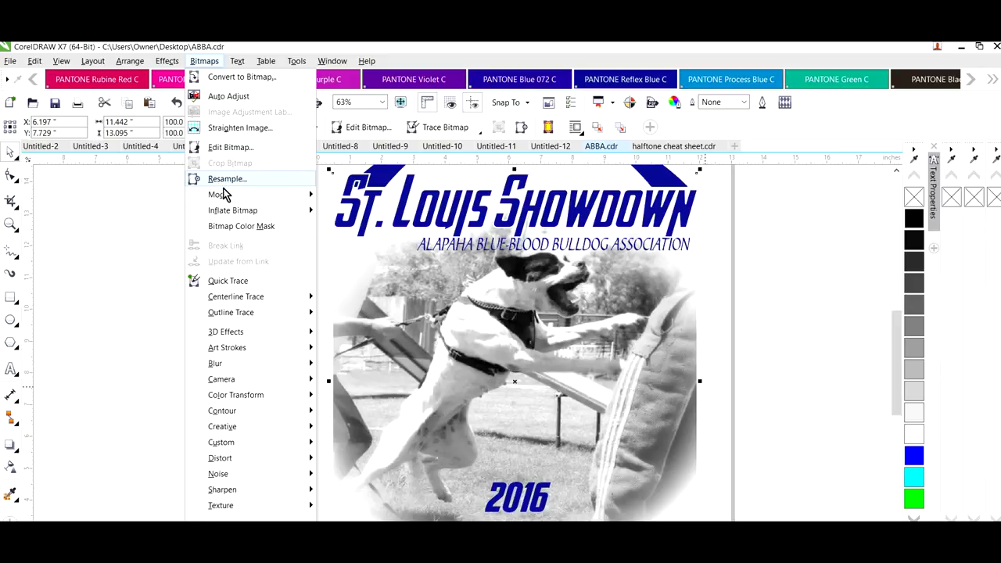
mouse_move(224, 195)
click(422, 197)
double_click(449, 422)
text(46)
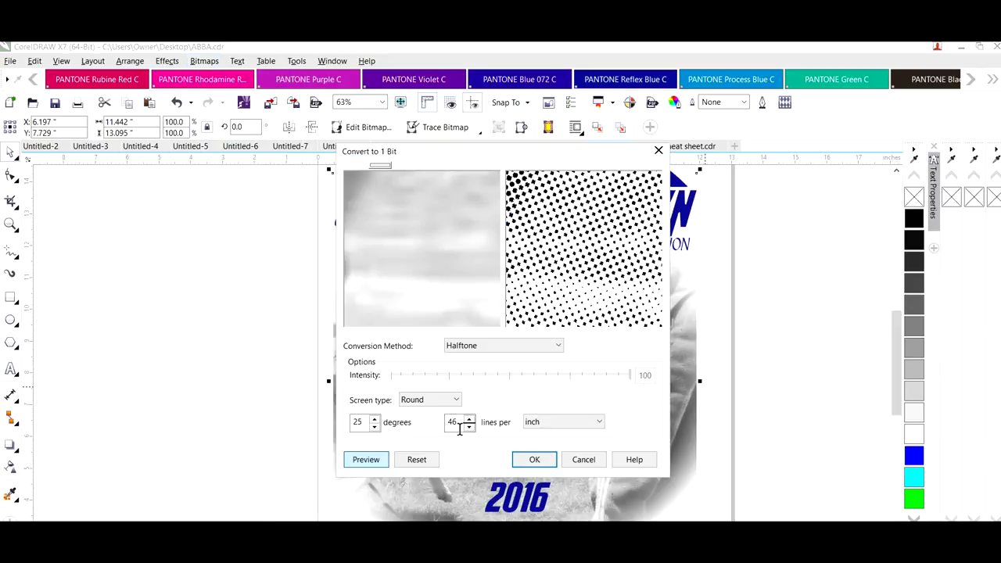
click(469, 426)
click(534, 461)
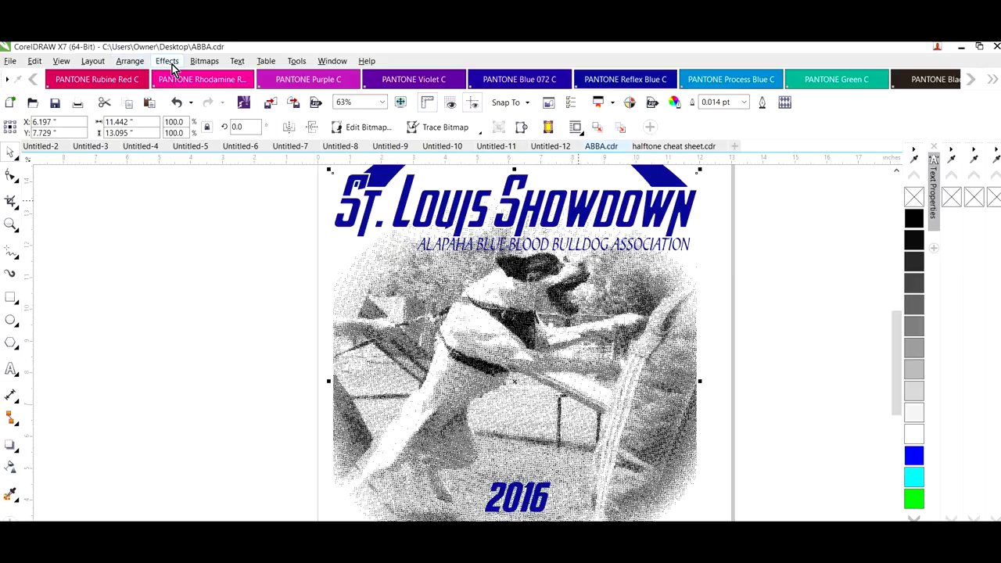
Try inverting the colors of the halftoned dog bitmap, and undo both the inversion and the 1-bit conversion
click(197, 61)
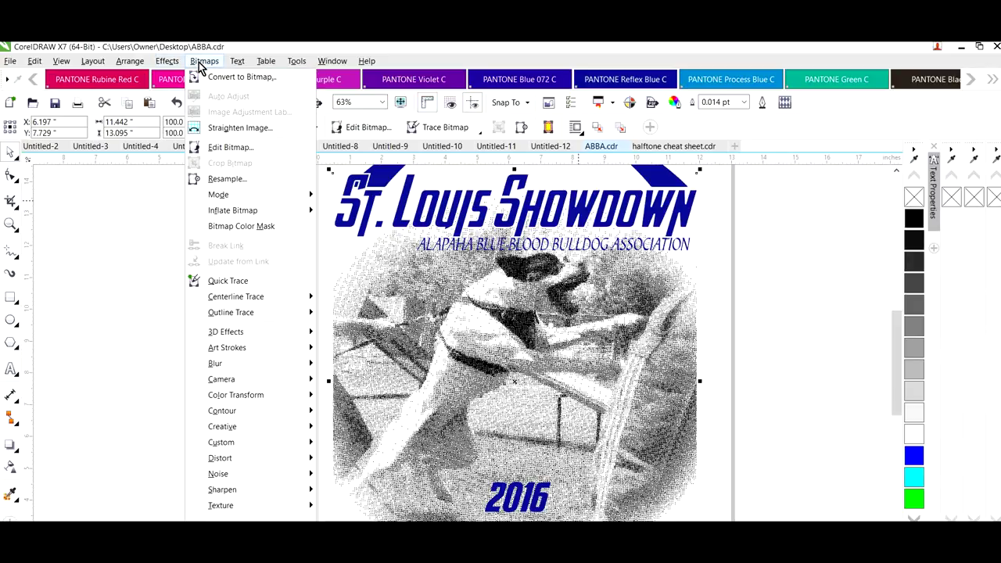
mouse_move(172, 63)
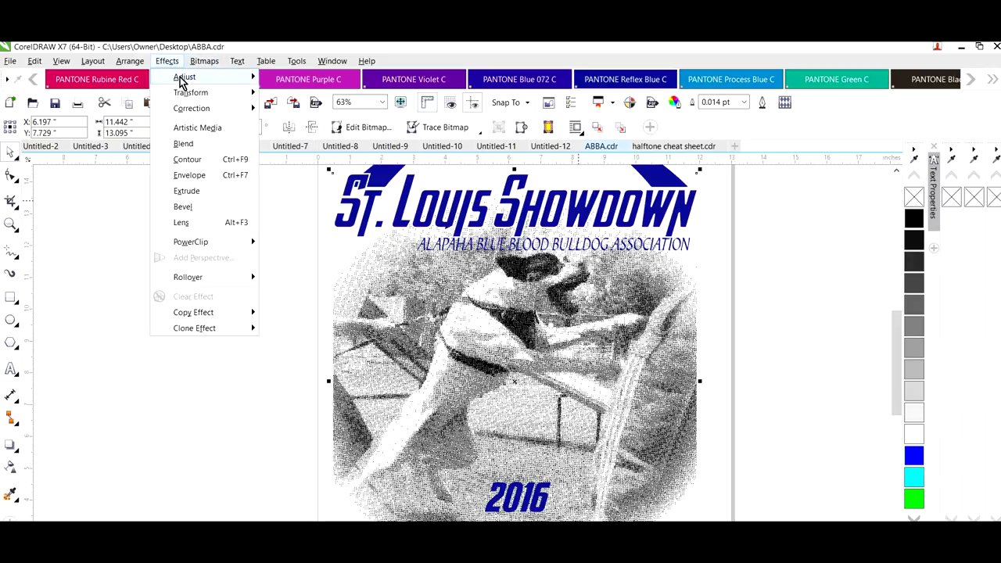
mouse_move(184, 88)
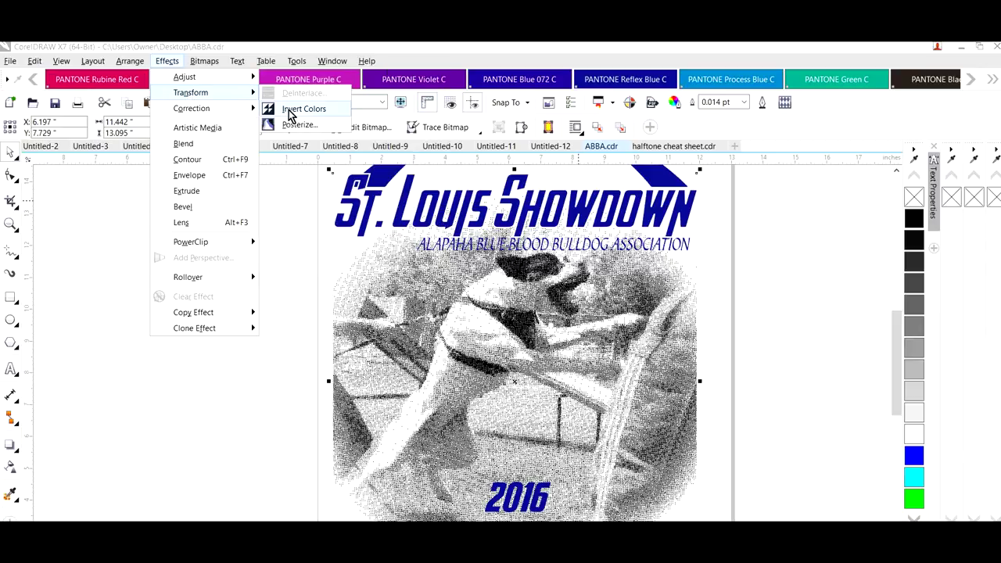
click(362, 139)
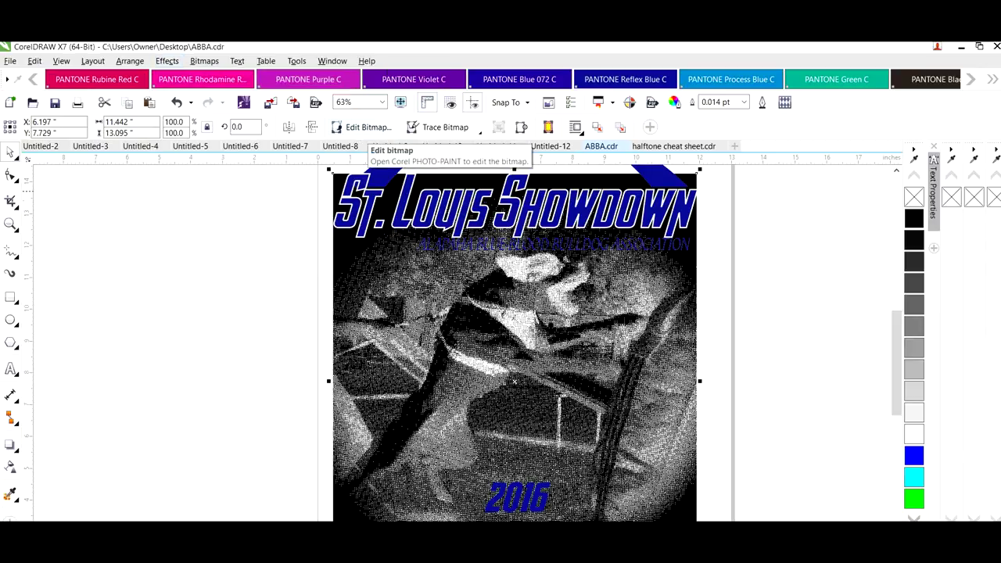
click(178, 102)
click(178, 103)
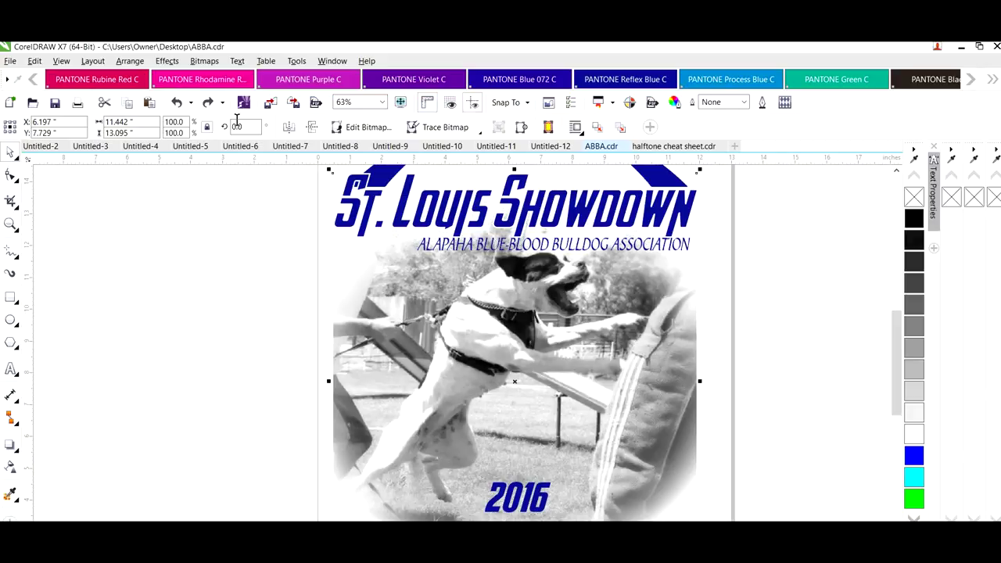
Convert the restored dog photo to a bitmap again with the current conversion settings
click(201, 62)
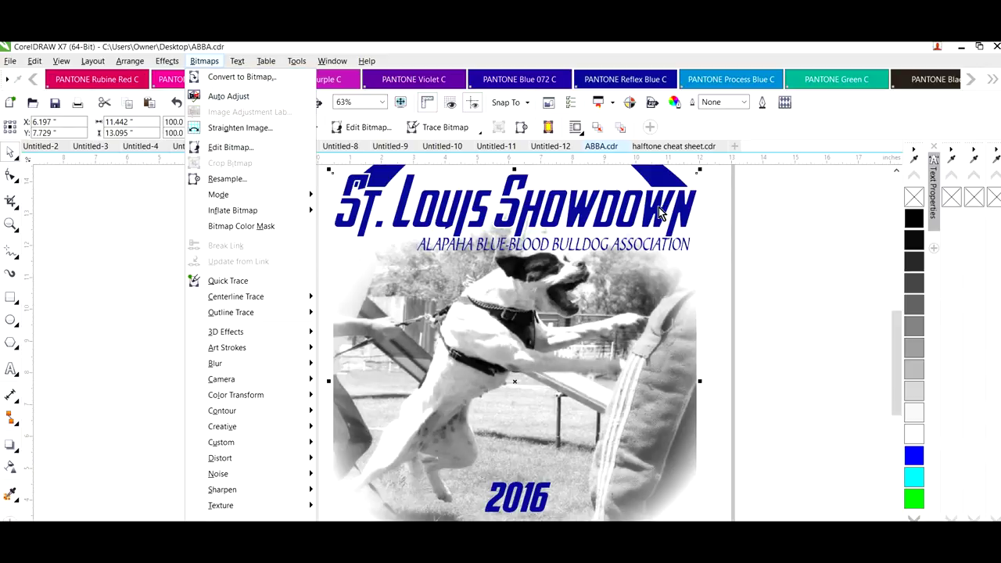
click(209, 78)
click(662, 397)
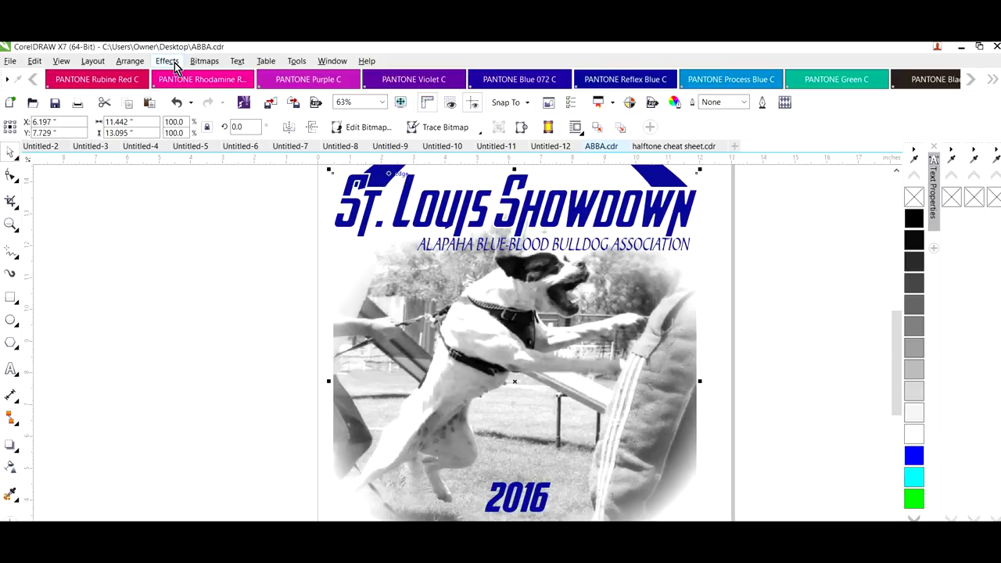
Try to invert the colors of the reconverted grayscale dog photo
click(203, 60)
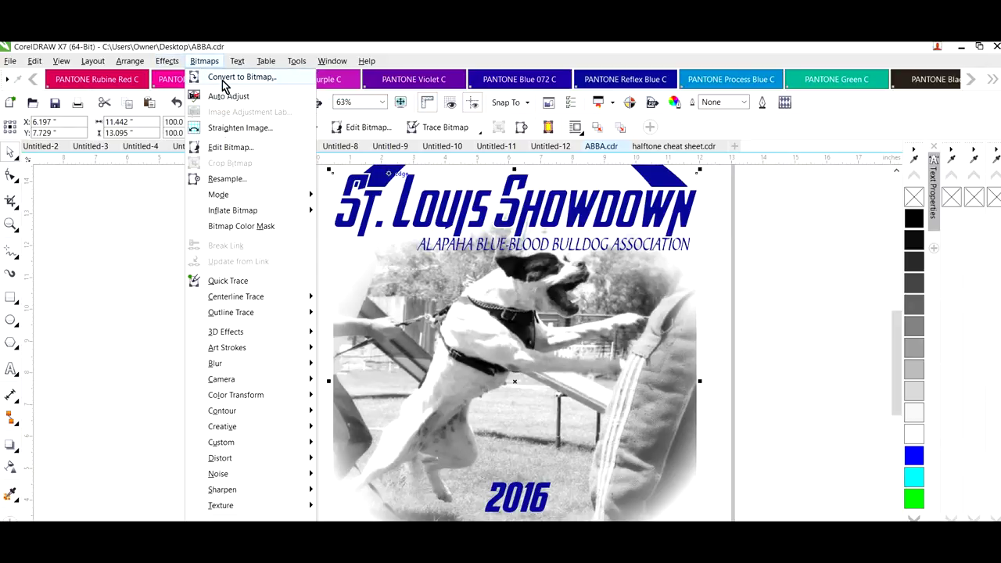
click(194, 61)
click(167, 61)
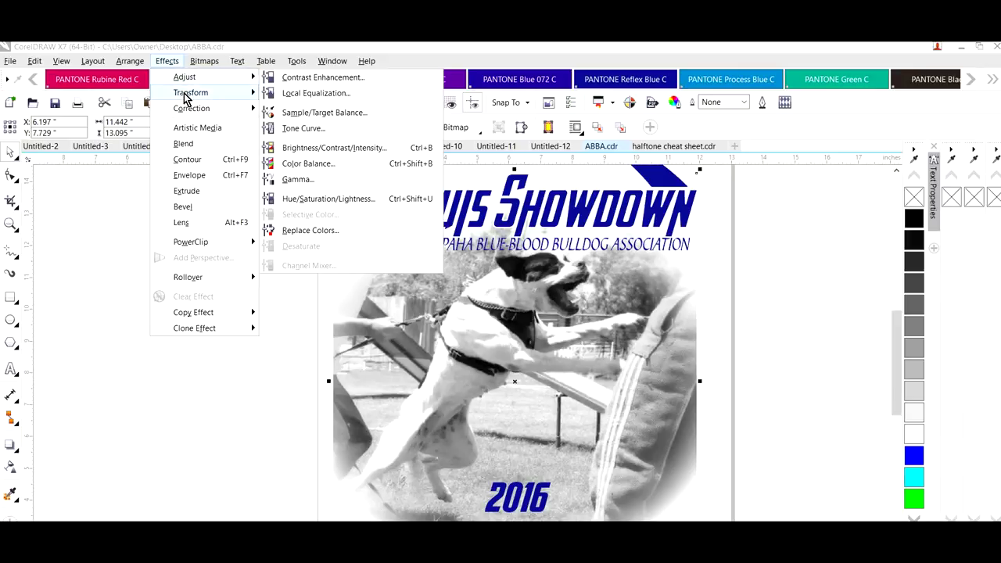
mouse_move(187, 97)
click(293, 109)
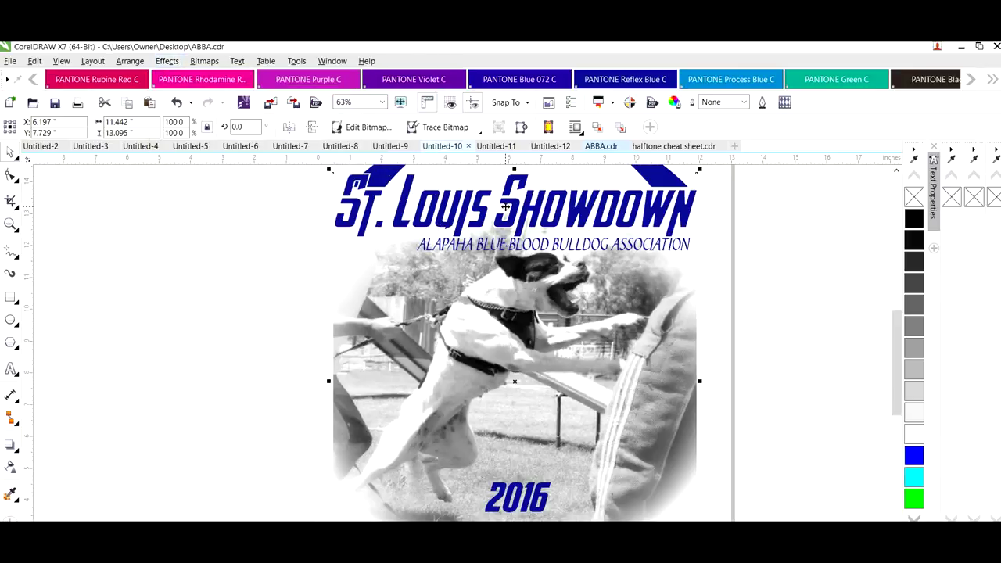